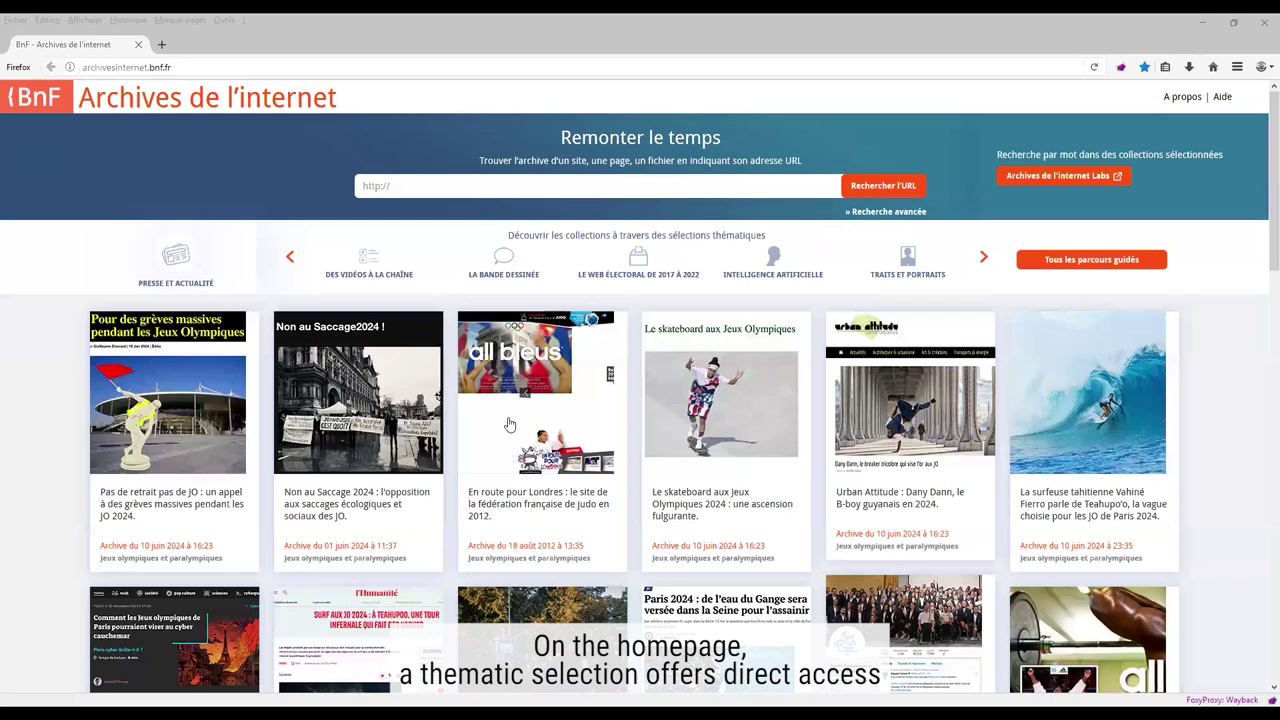
{"action": "scroll", "coordinate": [514, 494], "scroll_direction": "down", "scroll_amount": 3}
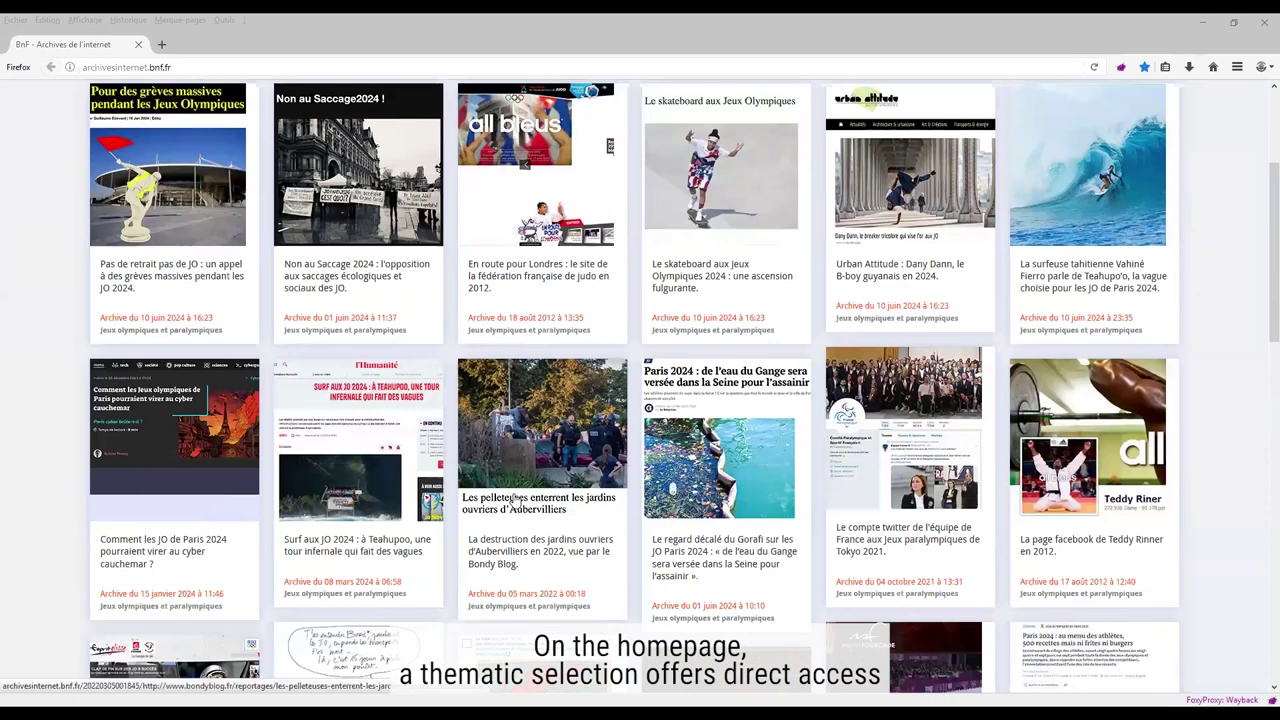
{"action": "scroll", "coordinate": [514, 497], "scroll_direction": "down", "scroll_amount": 2}
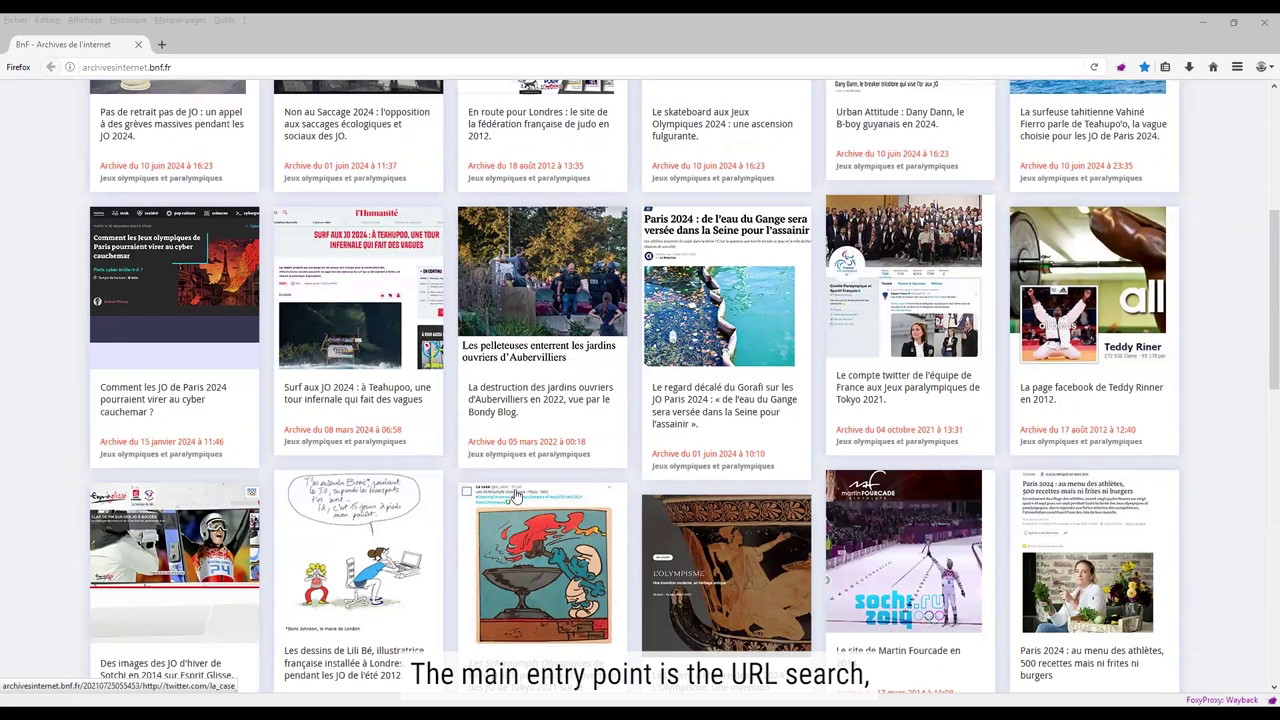
{"action": "scroll", "coordinate": [507, 398], "scroll_direction": "up", "scroll_amount": 5}
{"action": "scroll", "coordinate": [386, 175], "scroll_direction": "up", "scroll_amount": 1}
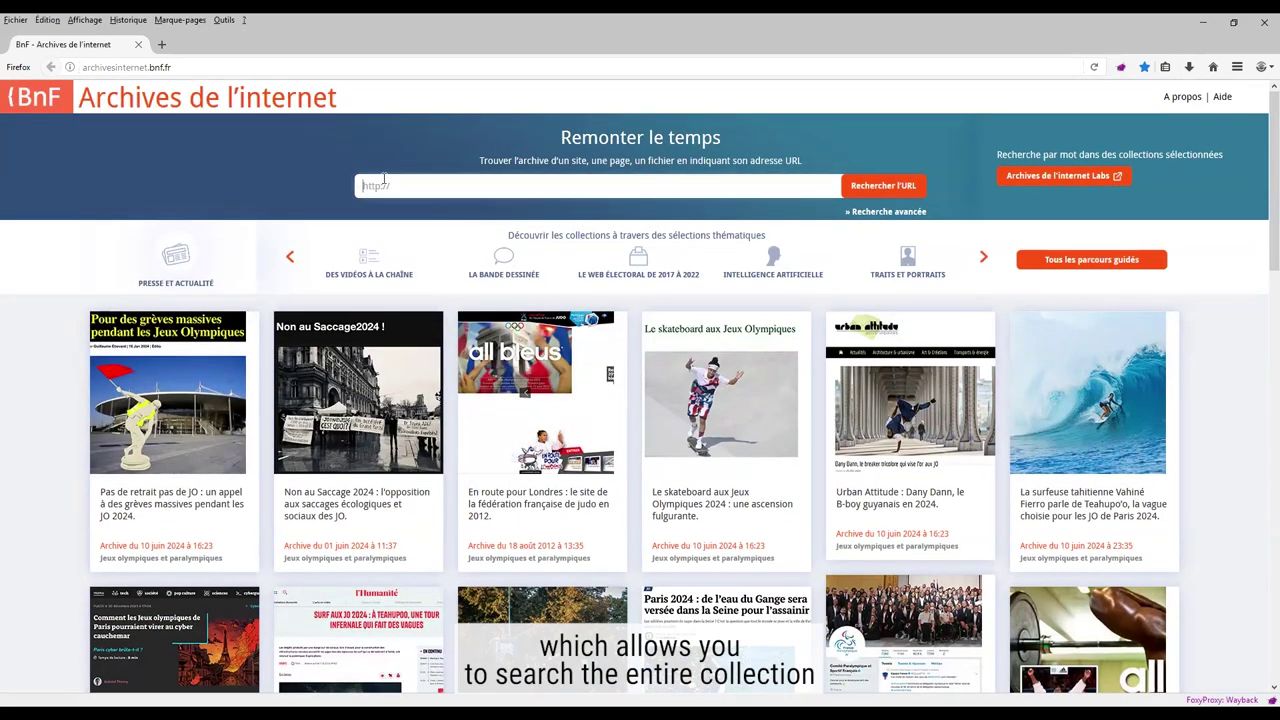
{"action": "type", "text": "ww"}
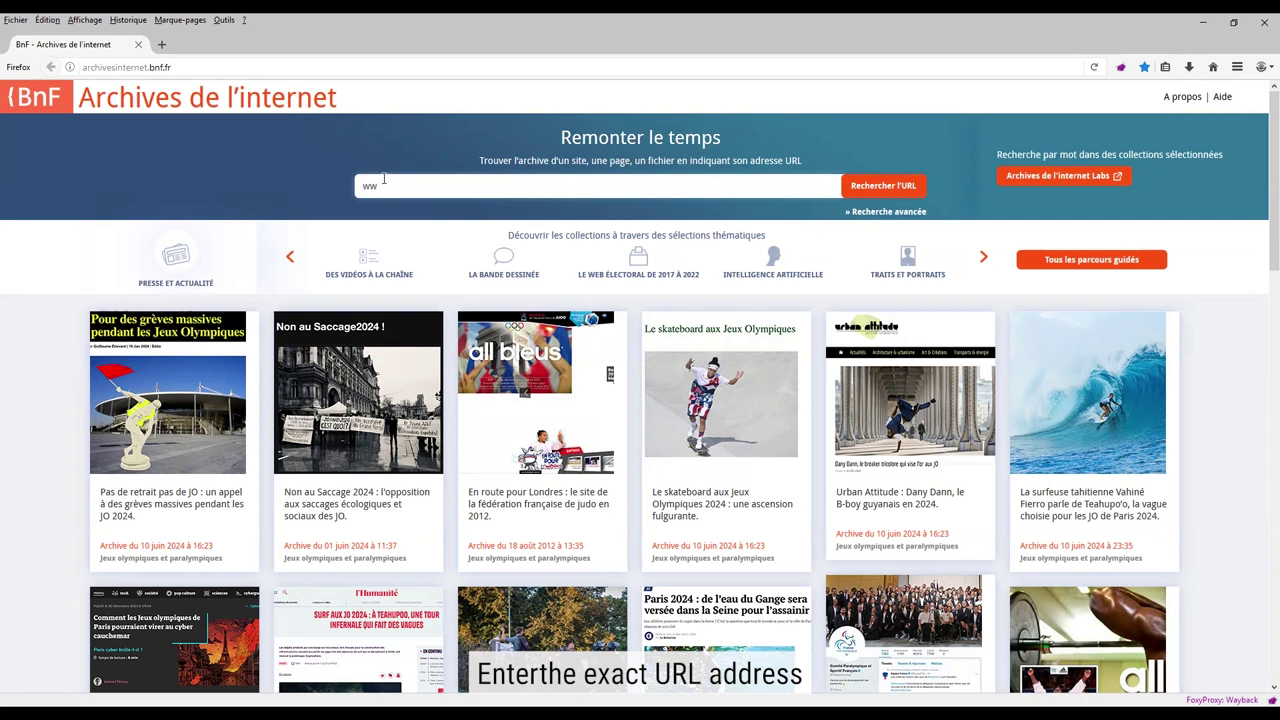
{"action": "type", "text": "w.bnf.fr"}
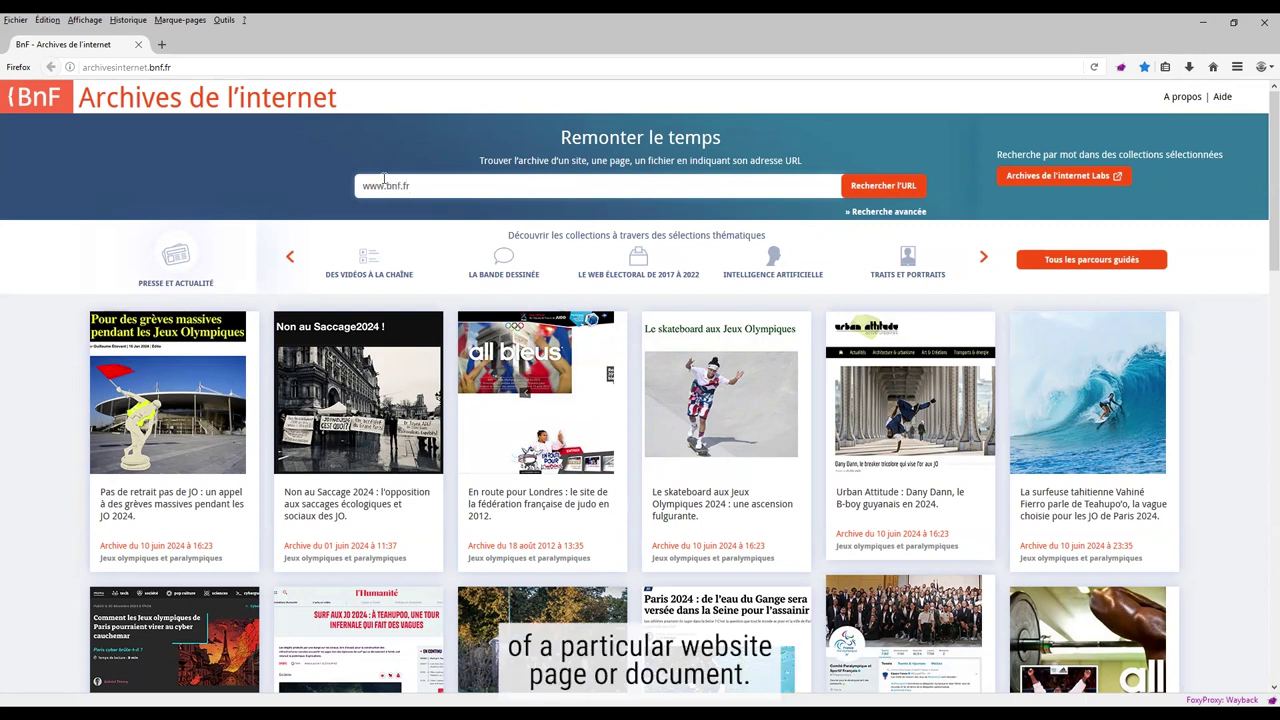
{"action": "left_click", "coordinate": [888, 195]}
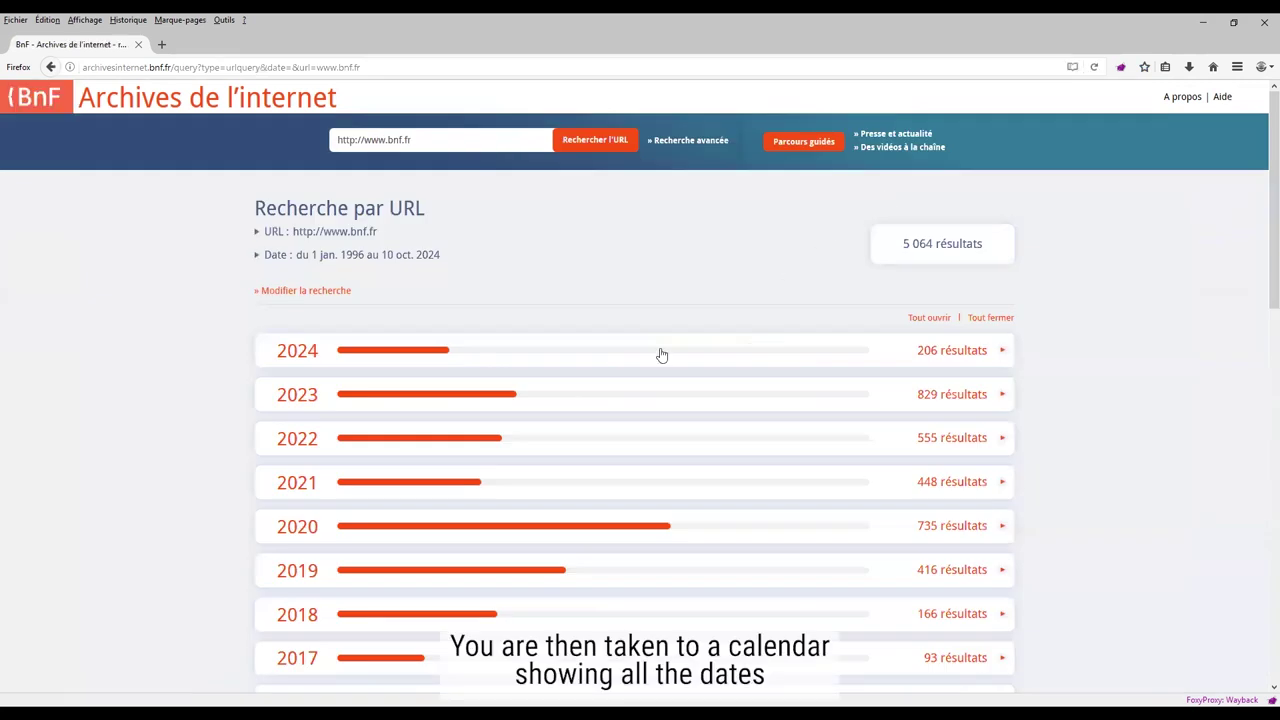
- Expand the 2008 captures and open the snapshot from 28 May 2008
{"action": "scroll", "coordinate": [663, 358], "scroll_direction": "down", "scroll_amount": 3}
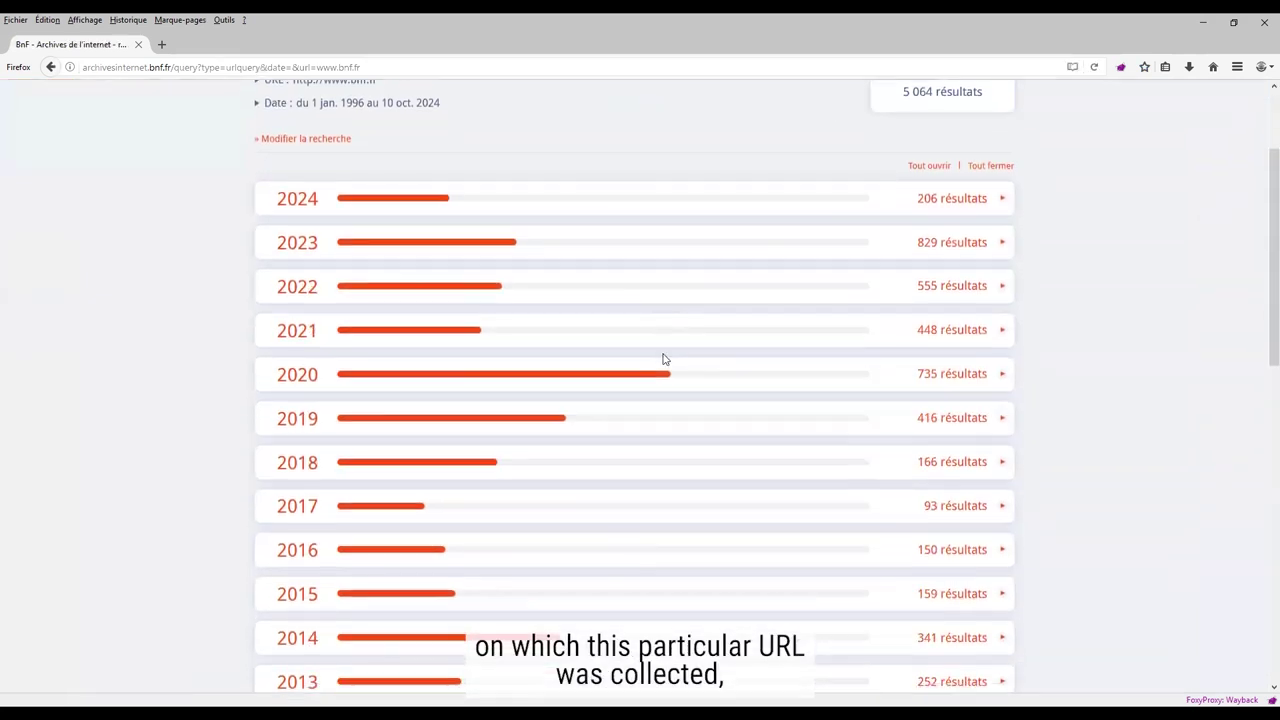
{"action": "scroll", "coordinate": [663, 358], "scroll_direction": "down", "scroll_amount": 2}
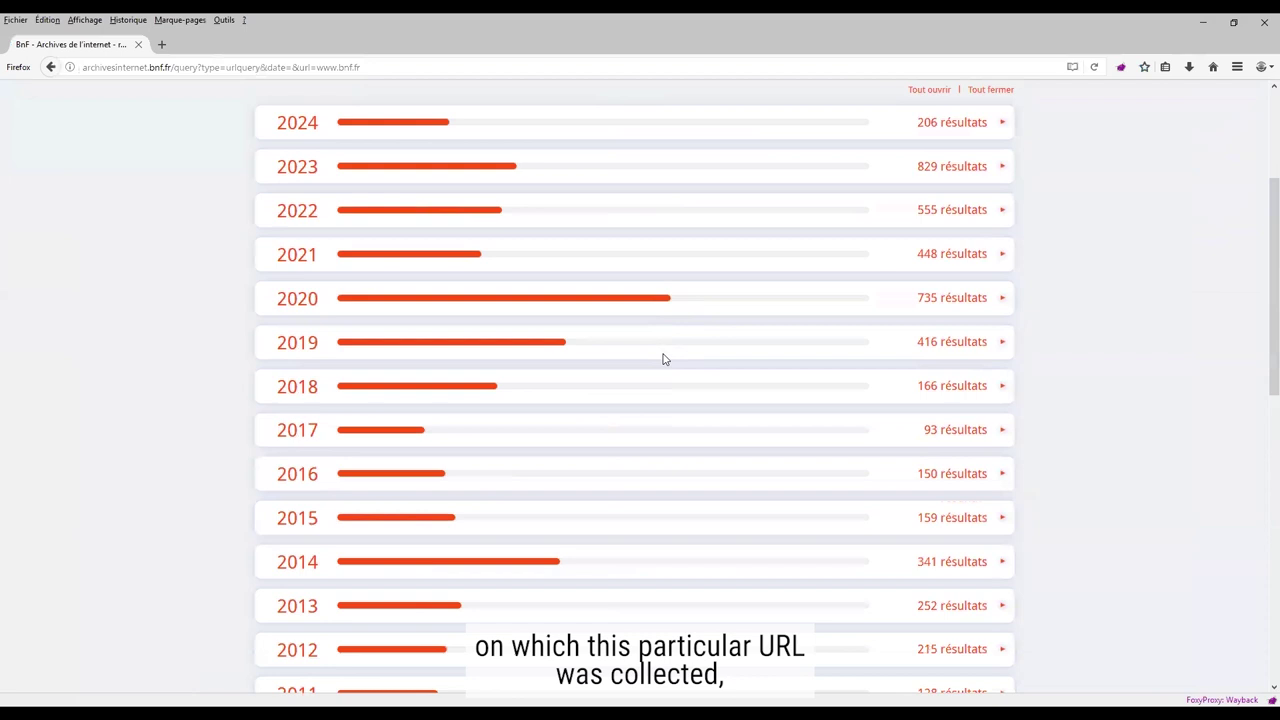
{"action": "scroll", "coordinate": [663, 358], "scroll_direction": "down", "scroll_amount": 2}
{"action": "scroll", "coordinate": [663, 358], "scroll_direction": "down", "scroll_amount": 4}
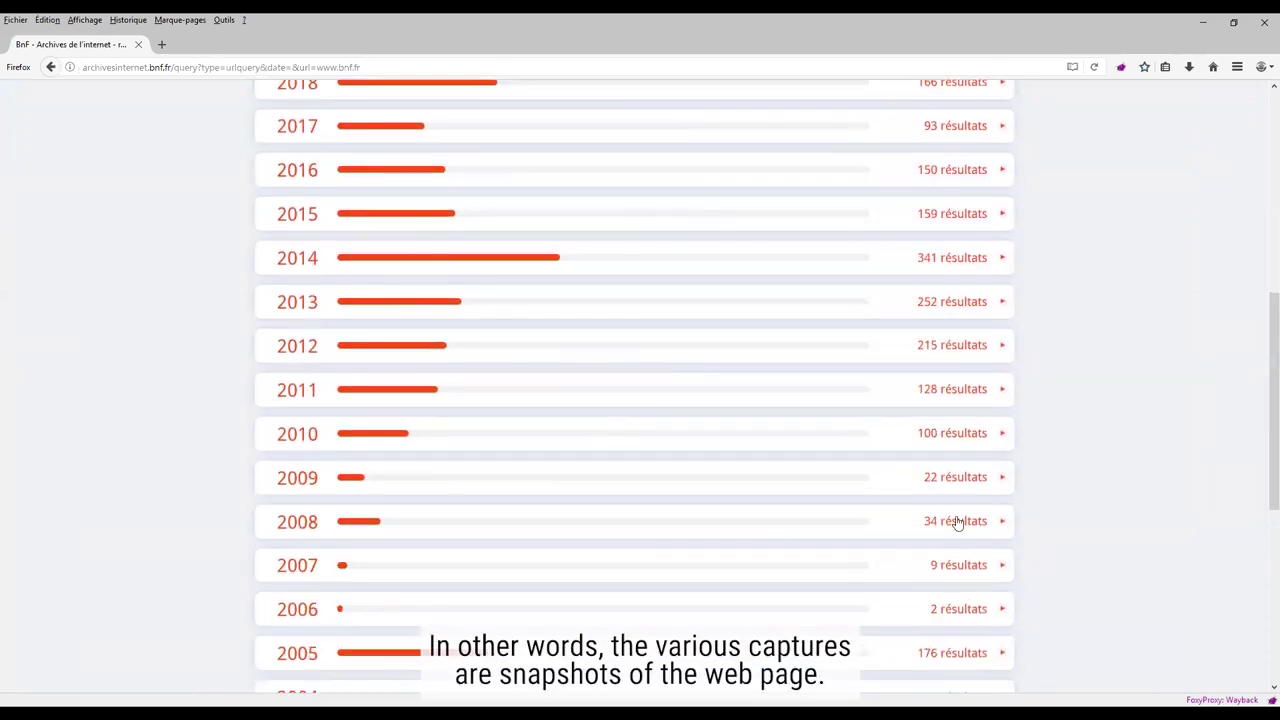
{"action": "left_click", "coordinate": [957, 522]}
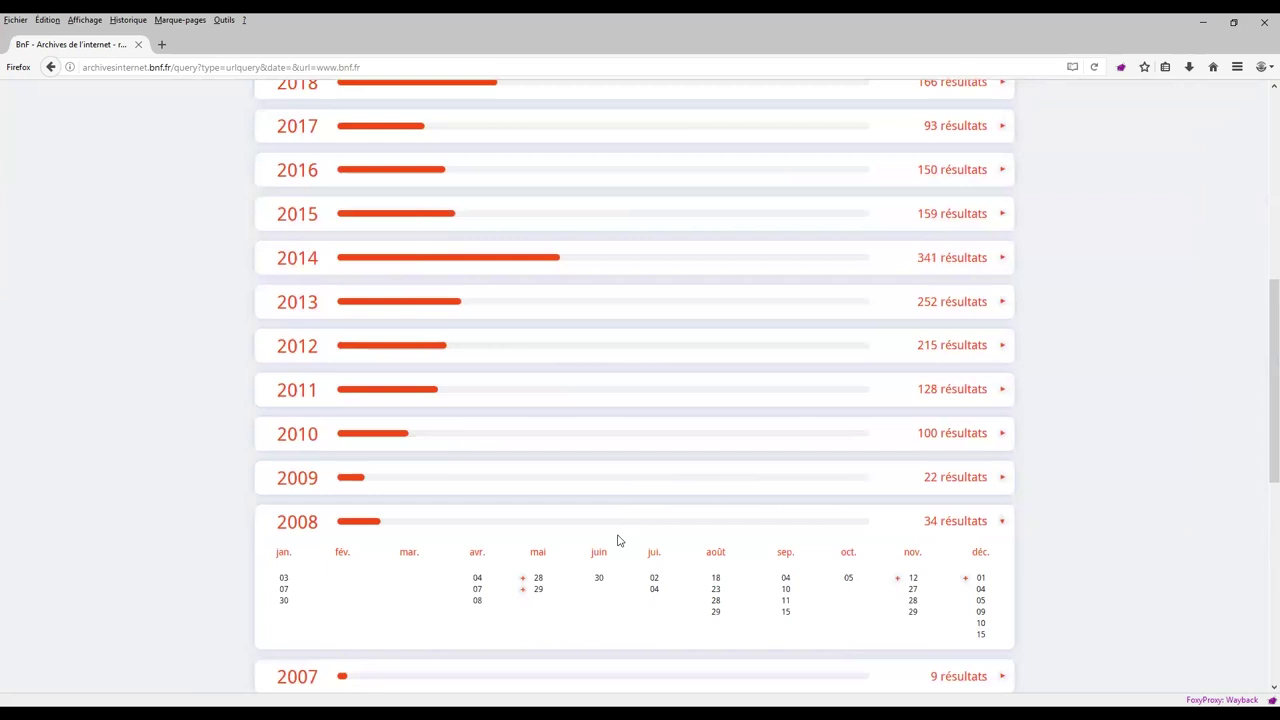
{"action": "scroll", "coordinate": [555, 532], "scroll_direction": "down", "scroll_amount": 4}
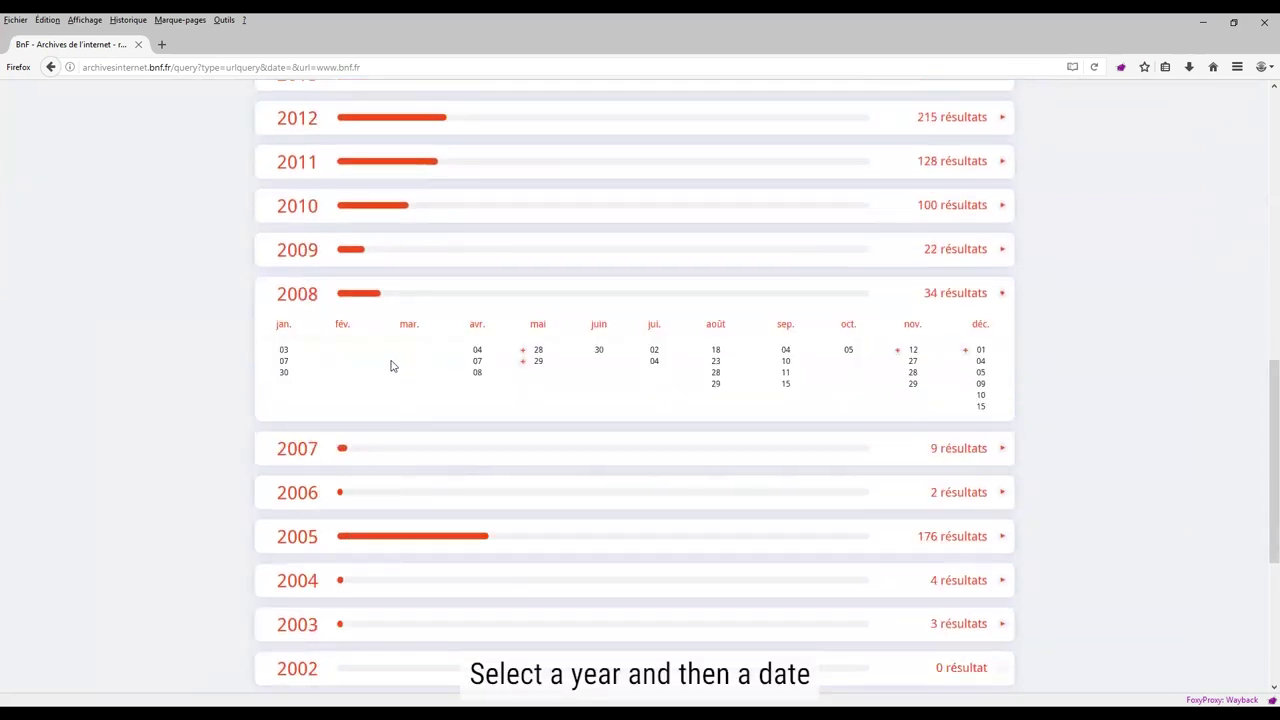
{"action": "left_click", "coordinate": [539, 351]}
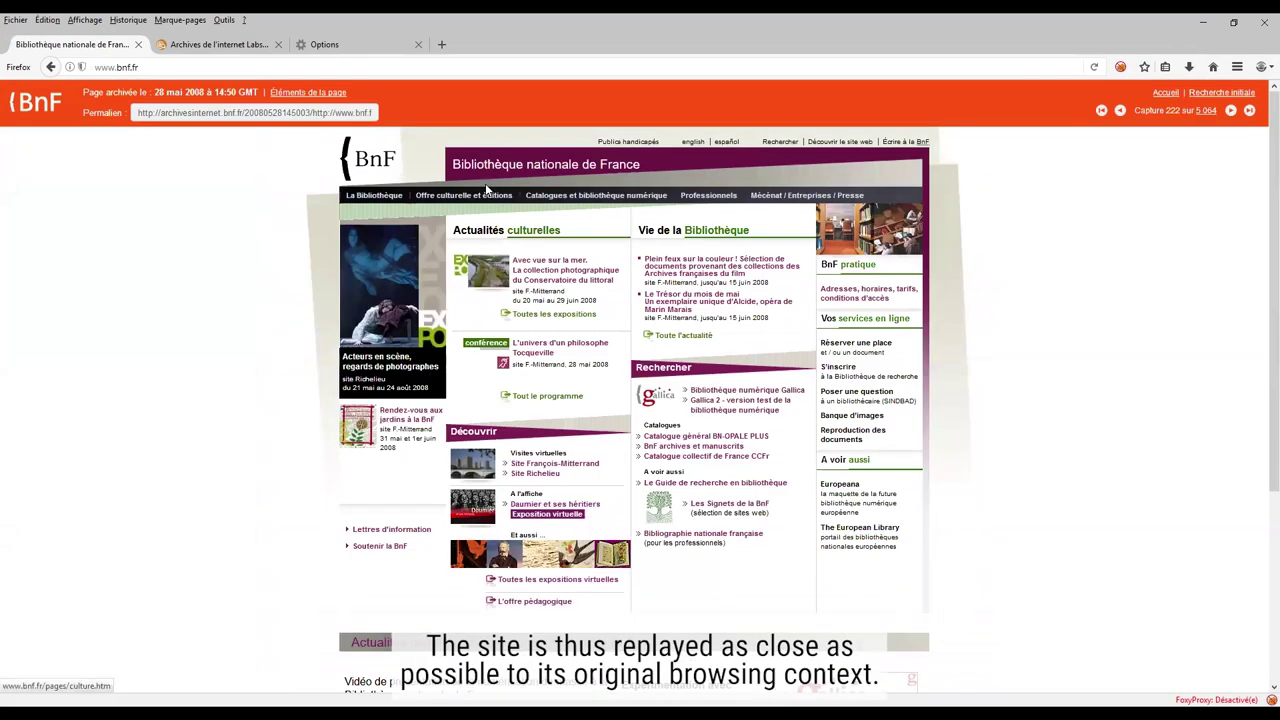
- From the archived 2008 BnF homepage, open the 'Daumier et ses héritiers' exhibition page
{"action": "mouse_move", "coordinate": [478, 196]}
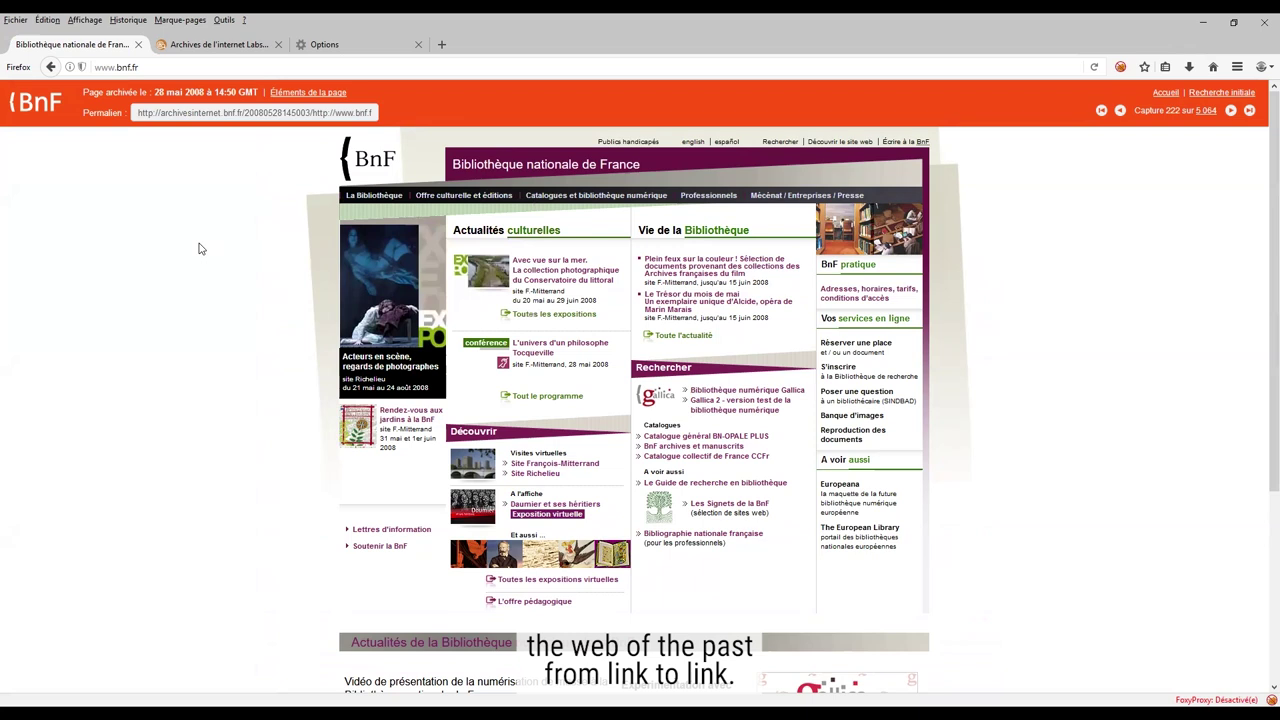
{"action": "left_click", "coordinate": [552, 506]}
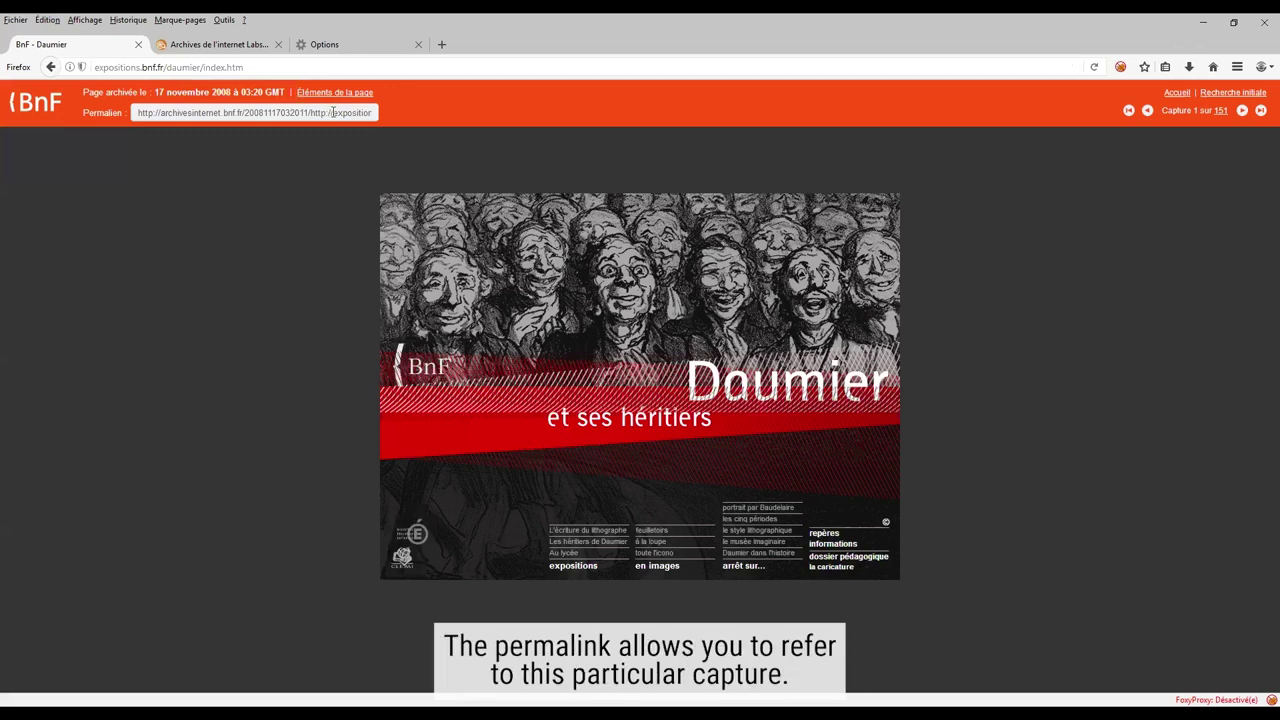
- Select the capture's permalink, open L'écriture du lithographe, then return to the archive home page
{"action": "left_click", "coordinate": [213, 113]}
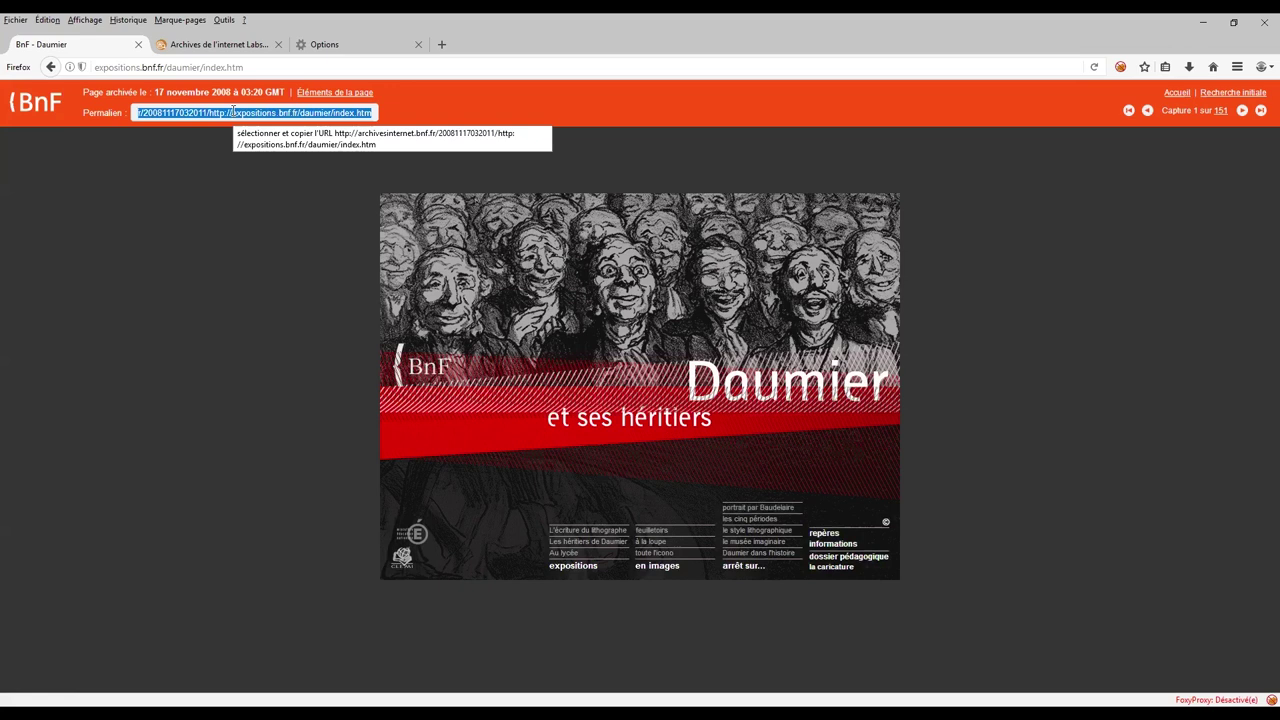
{"action": "left_click", "coordinate": [576, 535]}
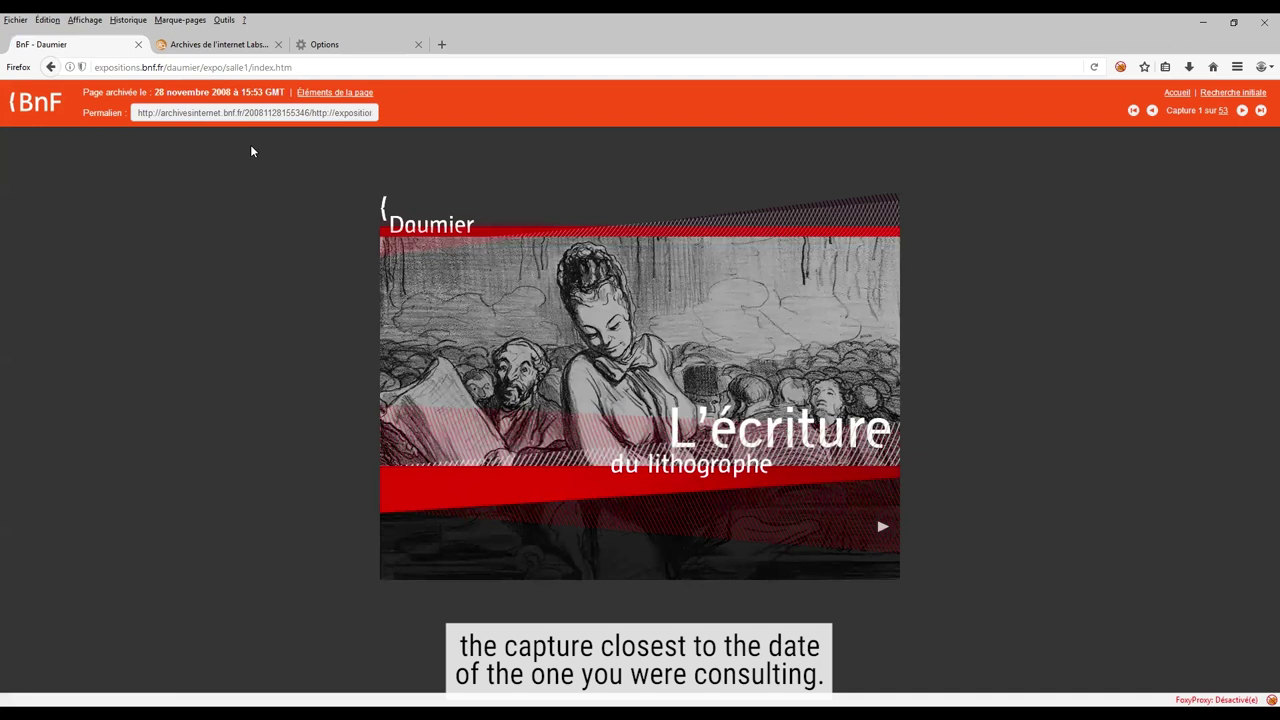
{"action": "left_click", "coordinate": [45, 106]}
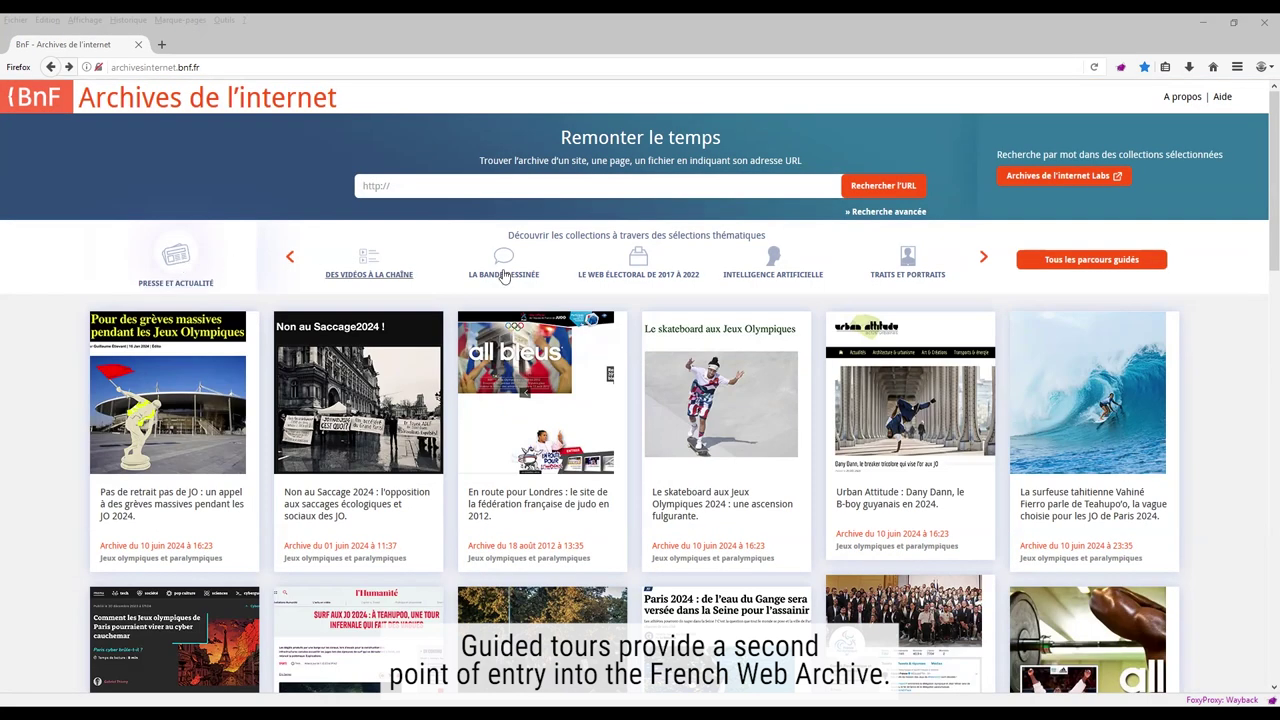
- Open the (S') écrire en ligne guided tour and browse its Les premiers sites littéraires theme
{"action": "left_click", "coordinate": [1068, 262]}
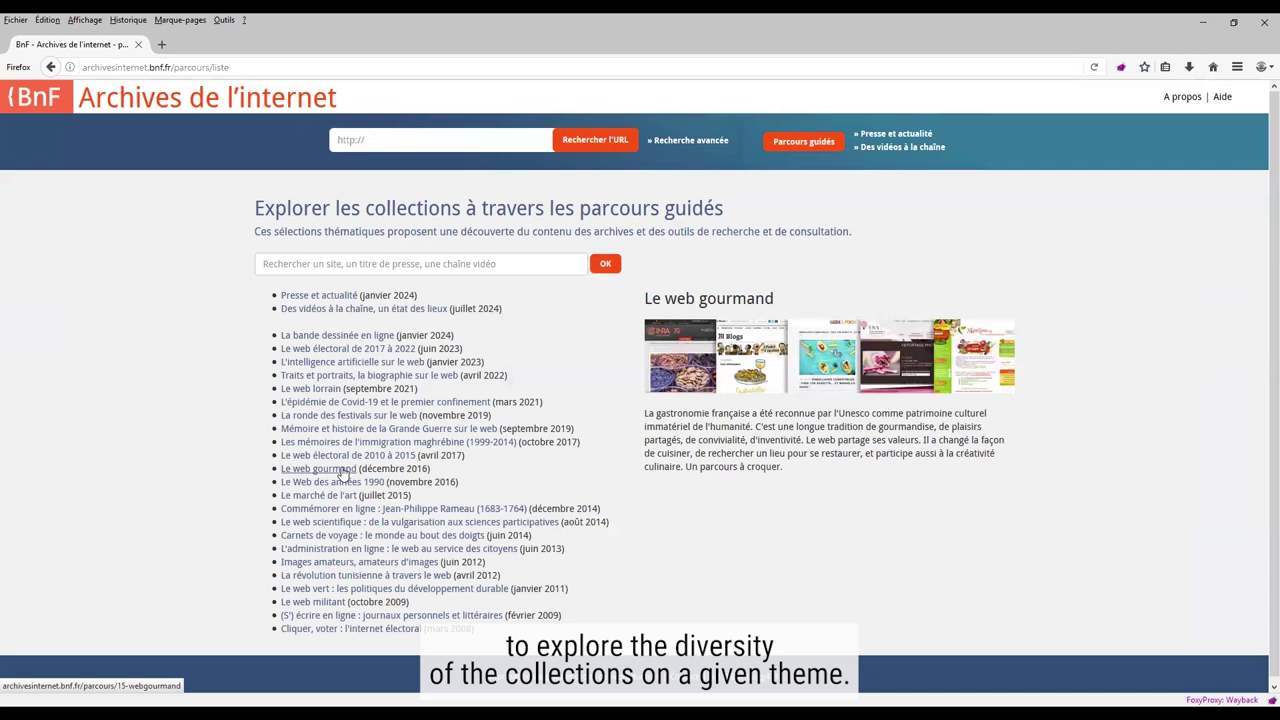
{"action": "left_click", "coordinate": [349, 616]}
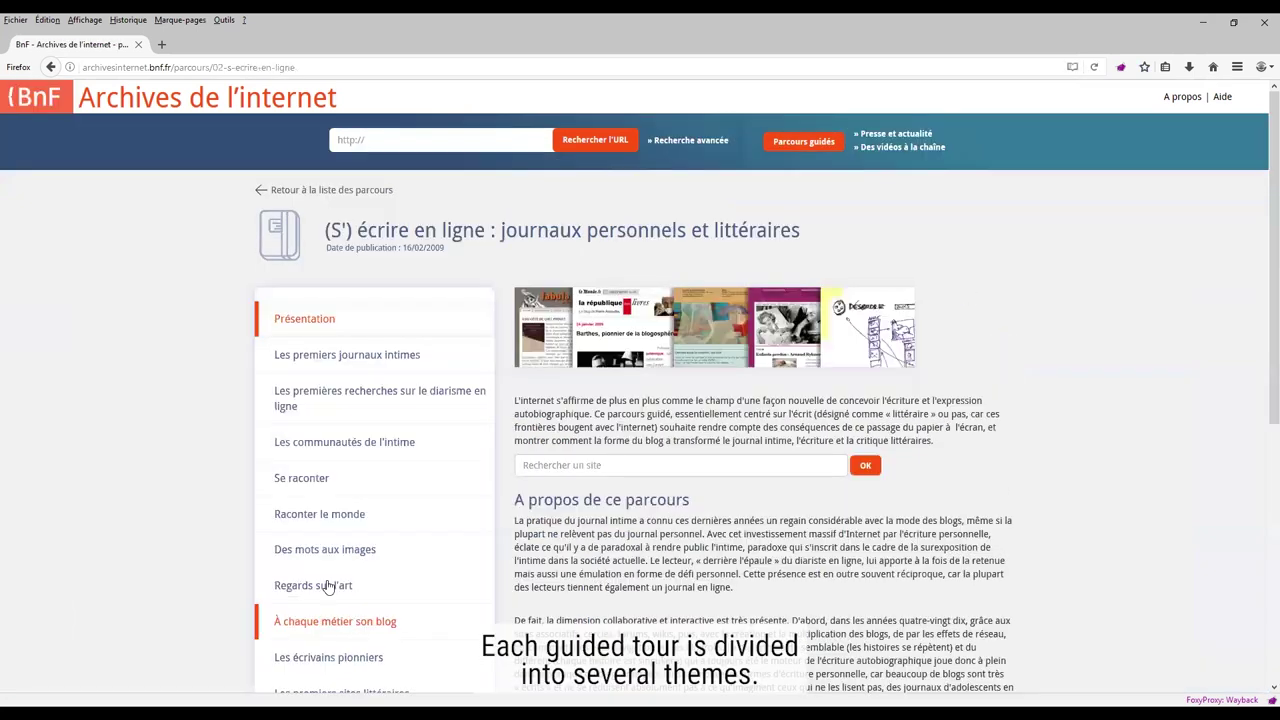
{"action": "scroll", "coordinate": [337, 350], "scroll_direction": "down", "scroll_amount": 5}
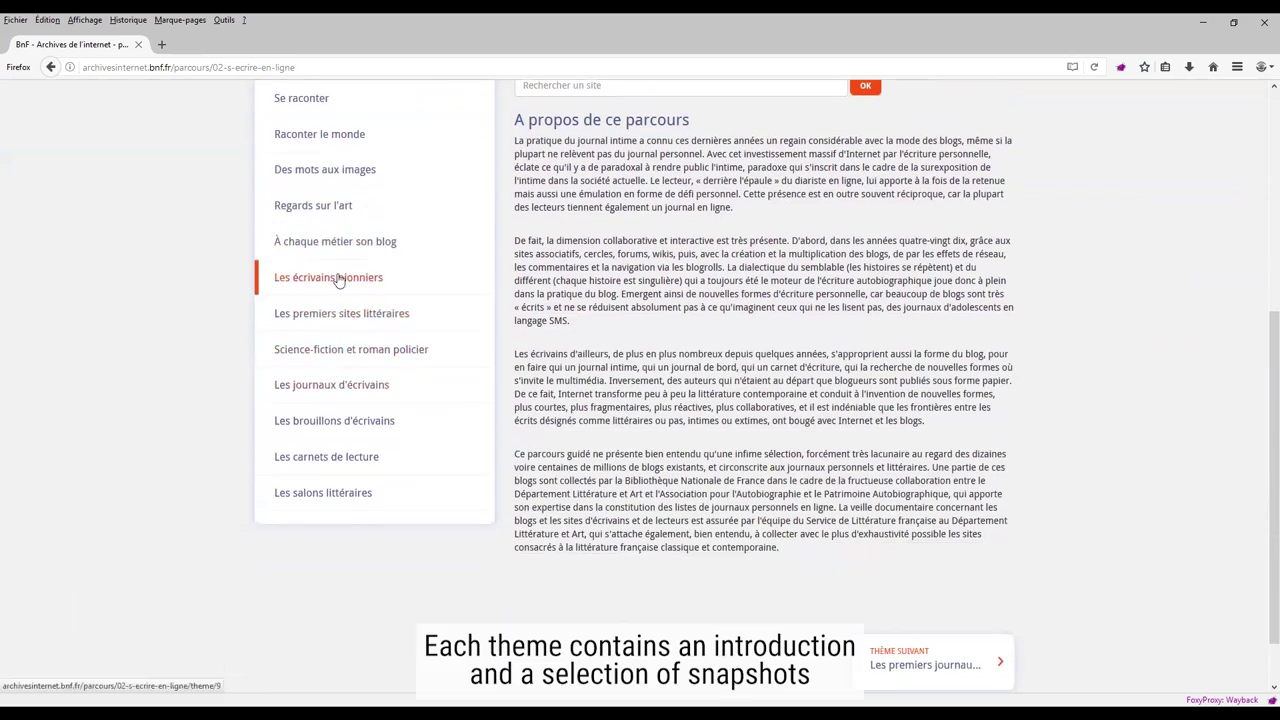
{"action": "left_click", "coordinate": [334, 314]}
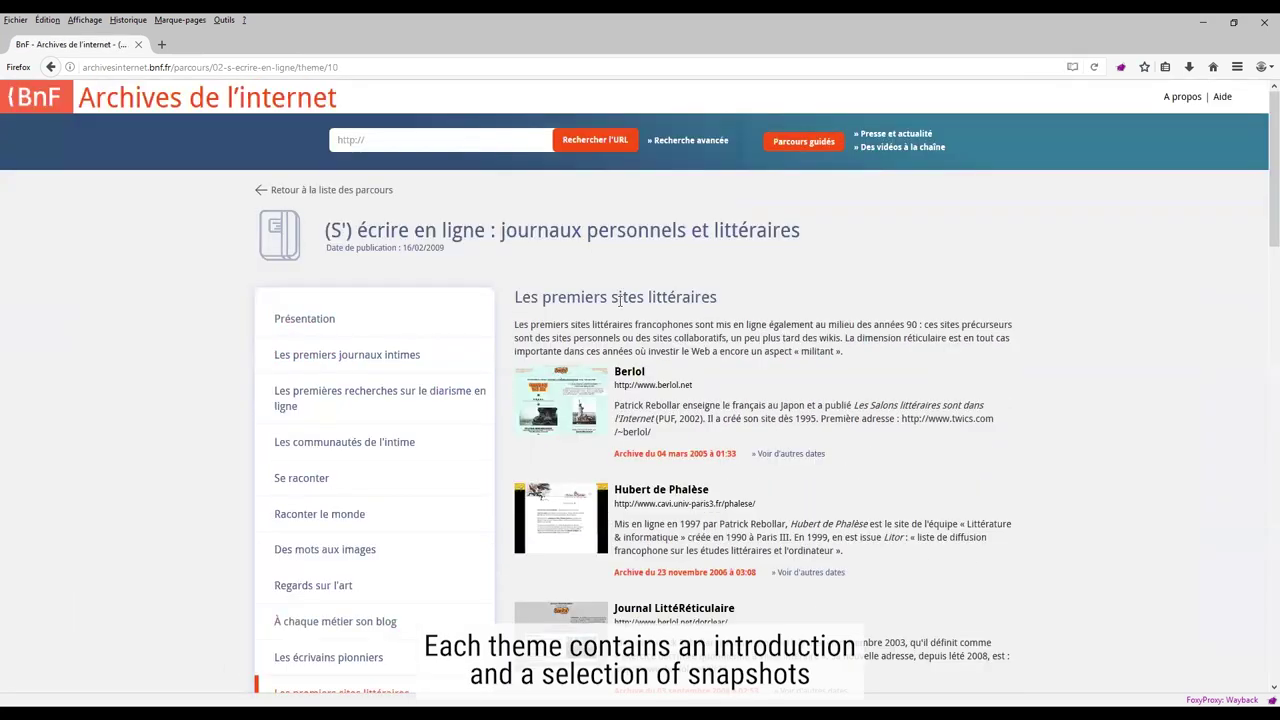
{"action": "scroll", "coordinate": [617, 322], "scroll_direction": "down", "scroll_amount": 5}
{"action": "scroll", "coordinate": [617, 322], "scroll_direction": "down", "scroll_amount": 6}
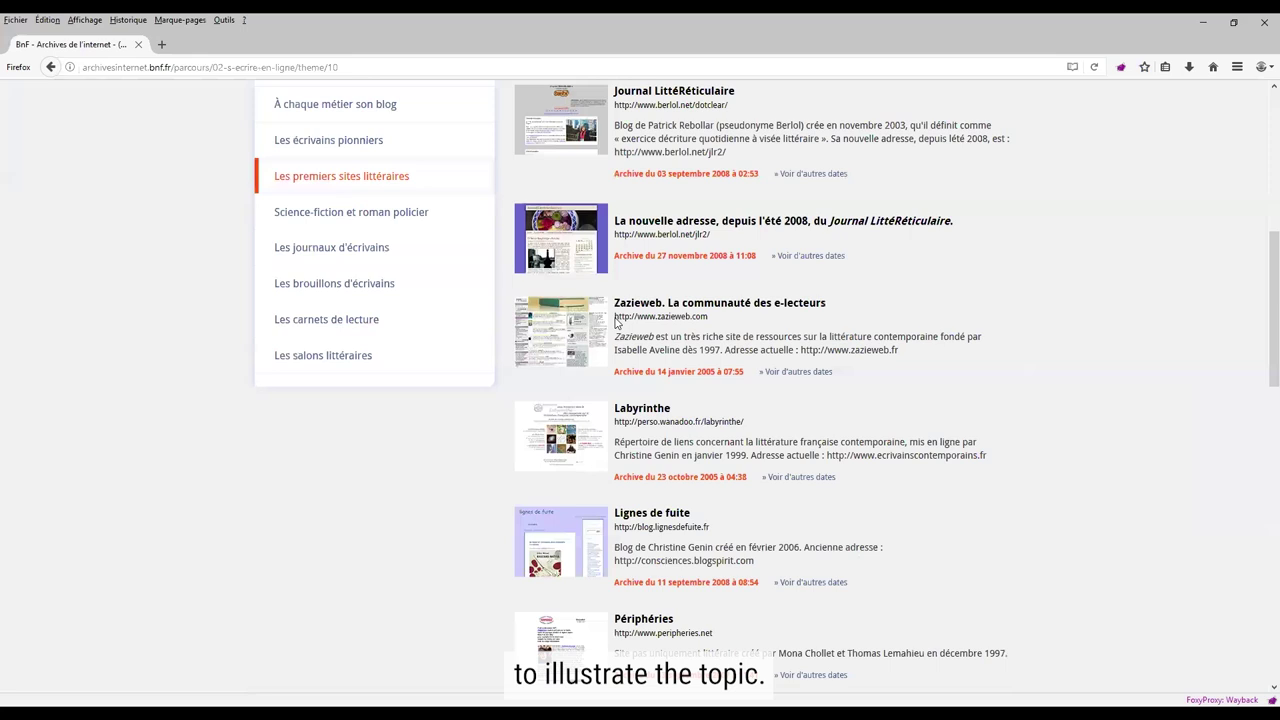
{"action": "scroll", "coordinate": [615, 318], "scroll_direction": "down", "scroll_amount": 2}
{"action": "scroll", "coordinate": [615, 318], "scroll_direction": "up", "scroll_amount": 2}
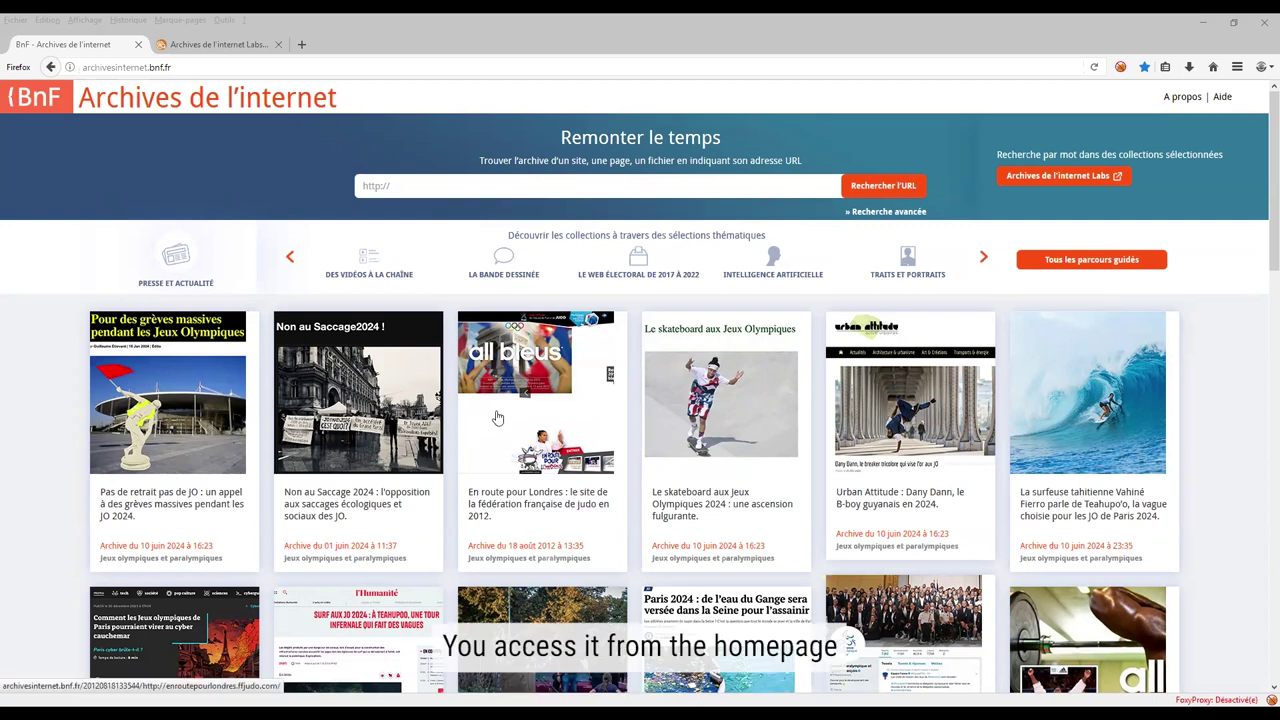
- On Archives de l'internet Labs, view the Actualités, Incunables, Web littéraire and Élections collection pages
{"action": "left_click", "coordinate": [1045, 177]}
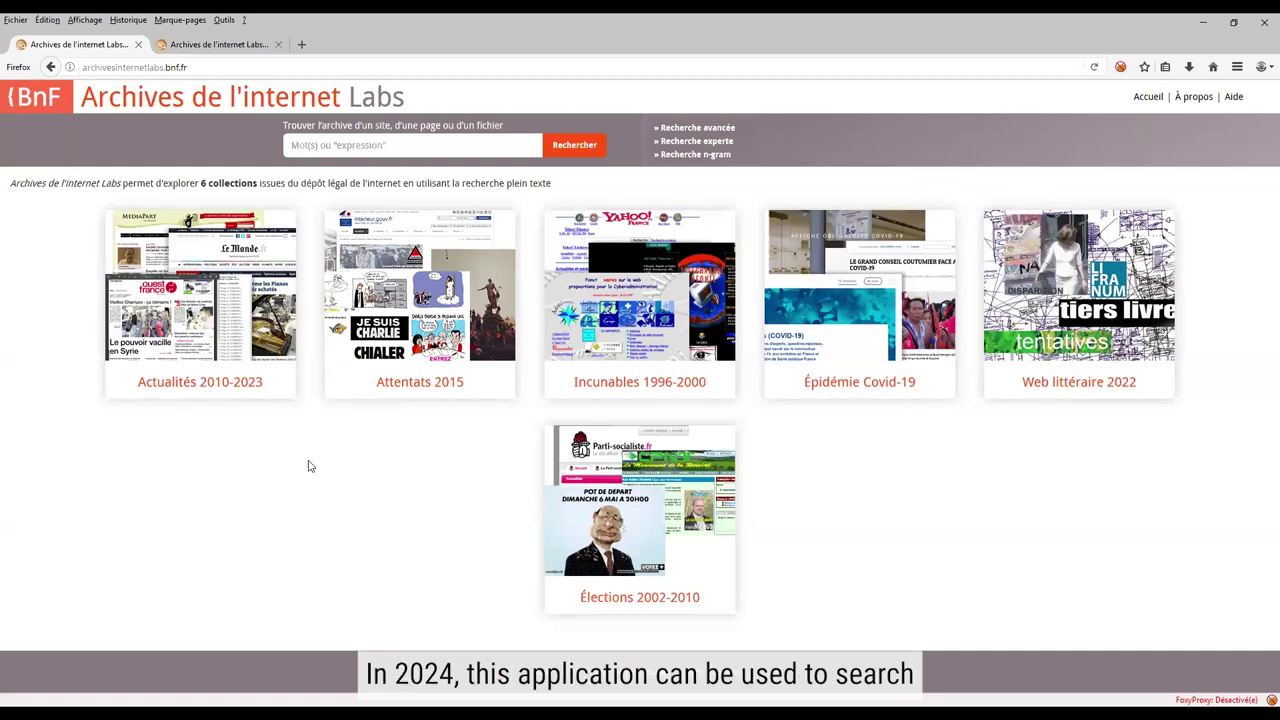
{"action": "left_click", "coordinate": [217, 385]}
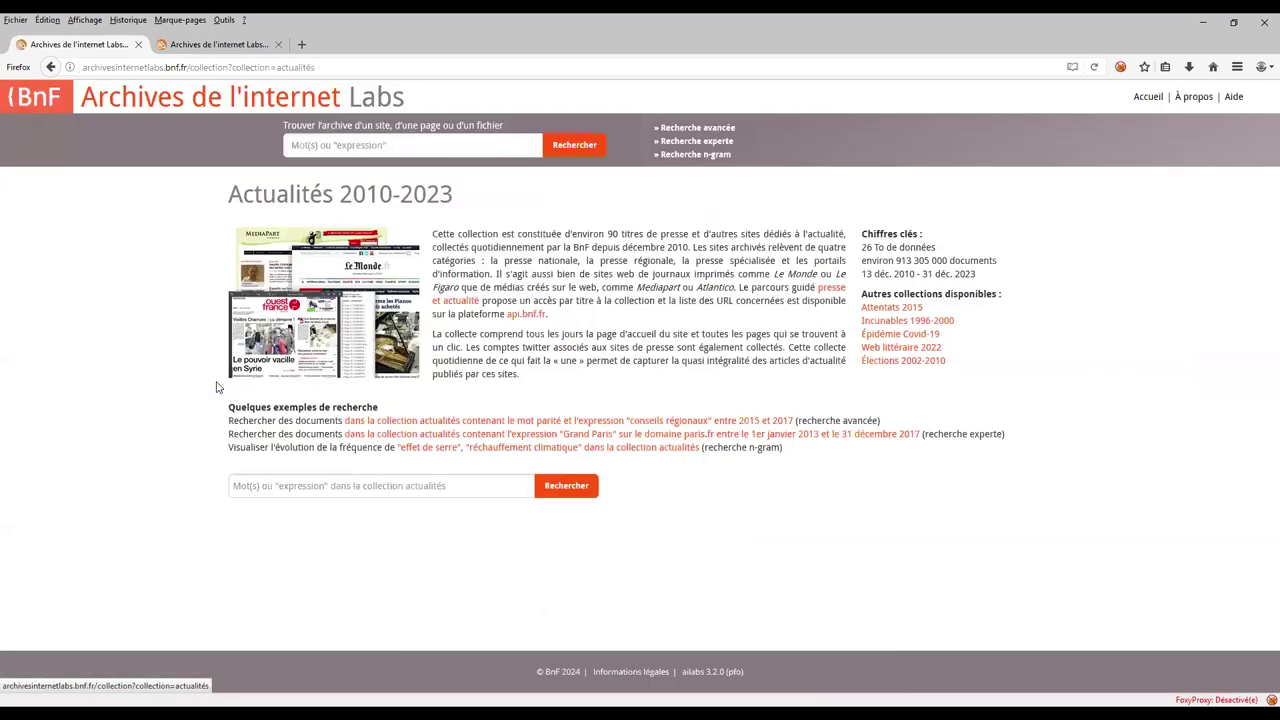
{"action": "left_click", "coordinate": [53, 67]}
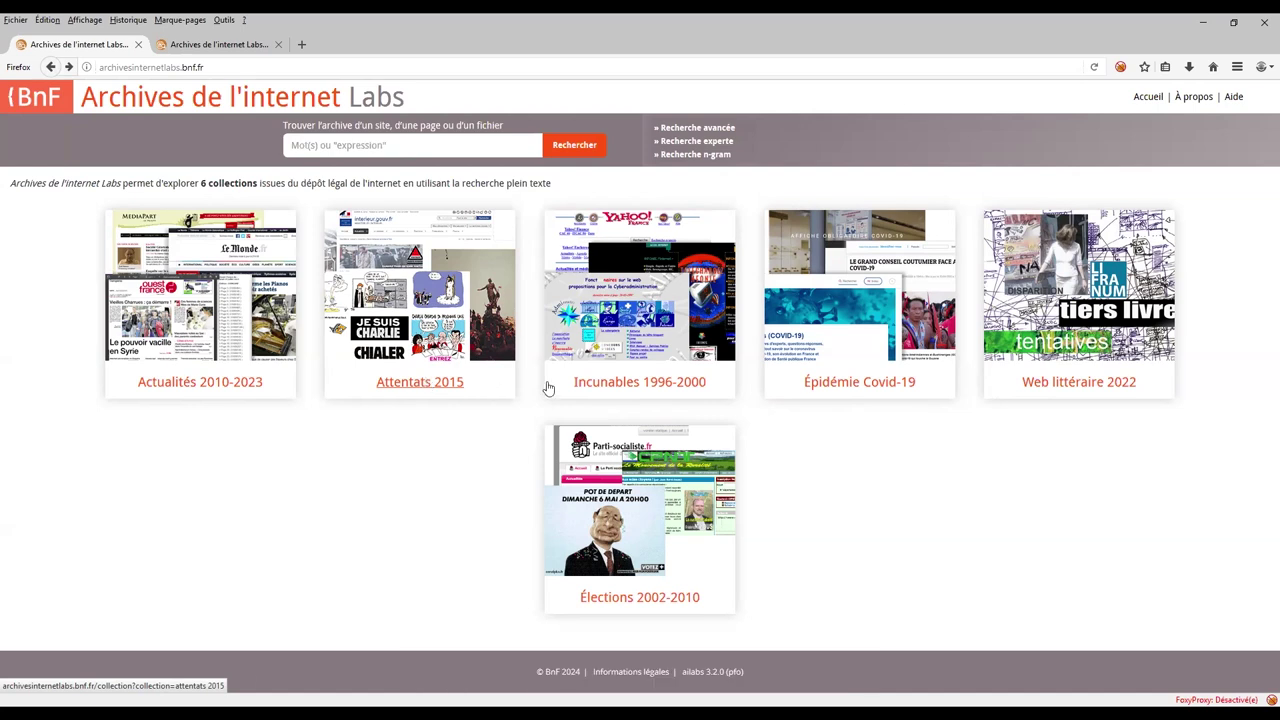
{"action": "left_click", "coordinate": [596, 383]}
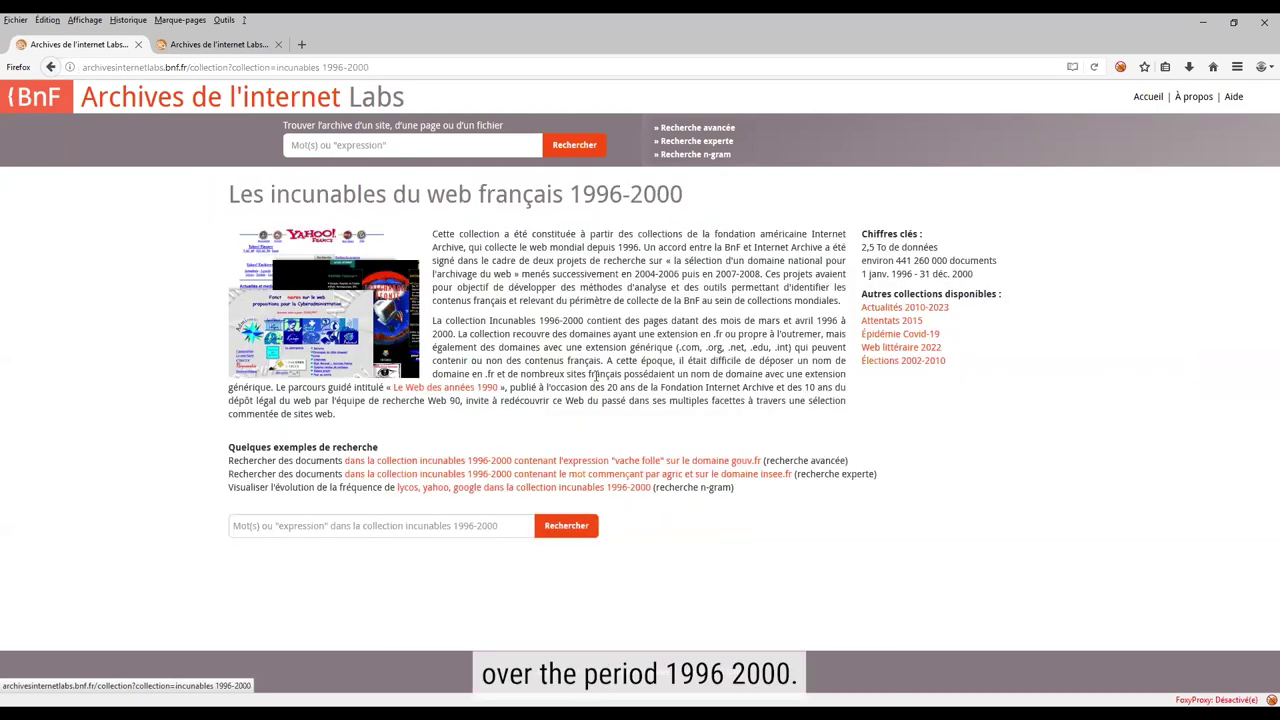
{"action": "left_click", "coordinate": [48, 67]}
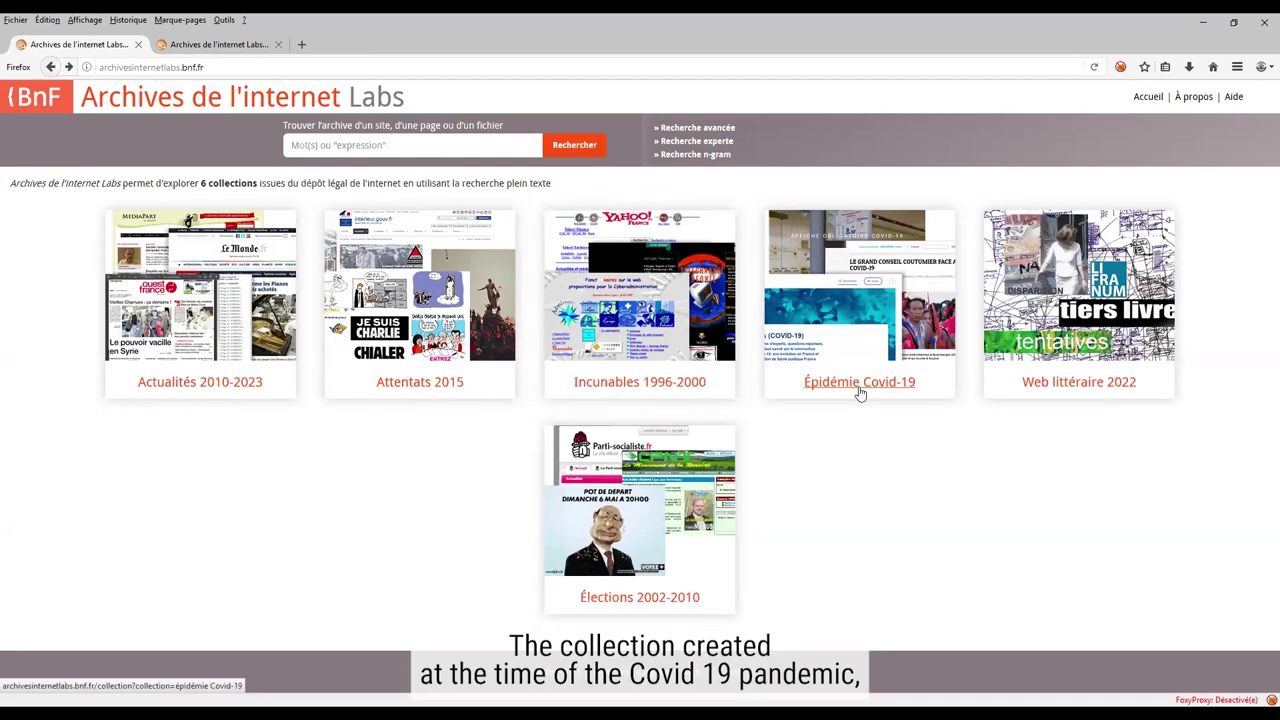
{"action": "left_click", "coordinate": [1037, 380]}
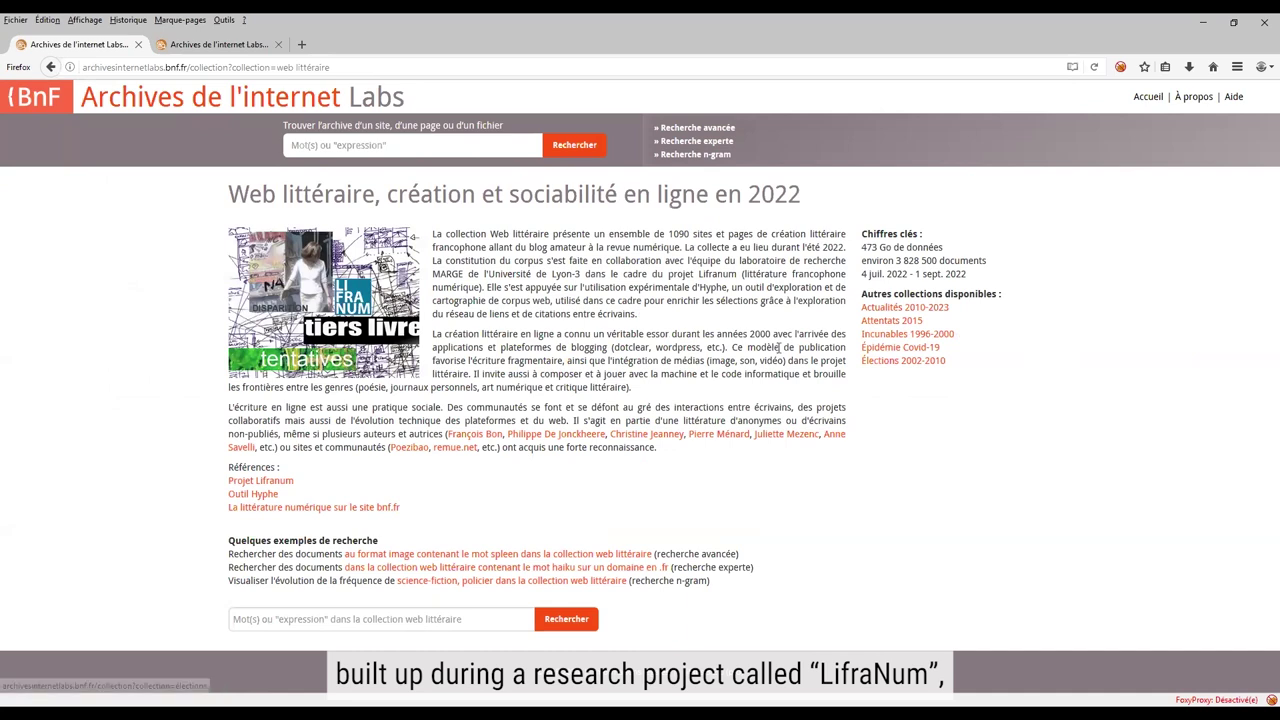
{"action": "left_click", "coordinate": [51, 67]}
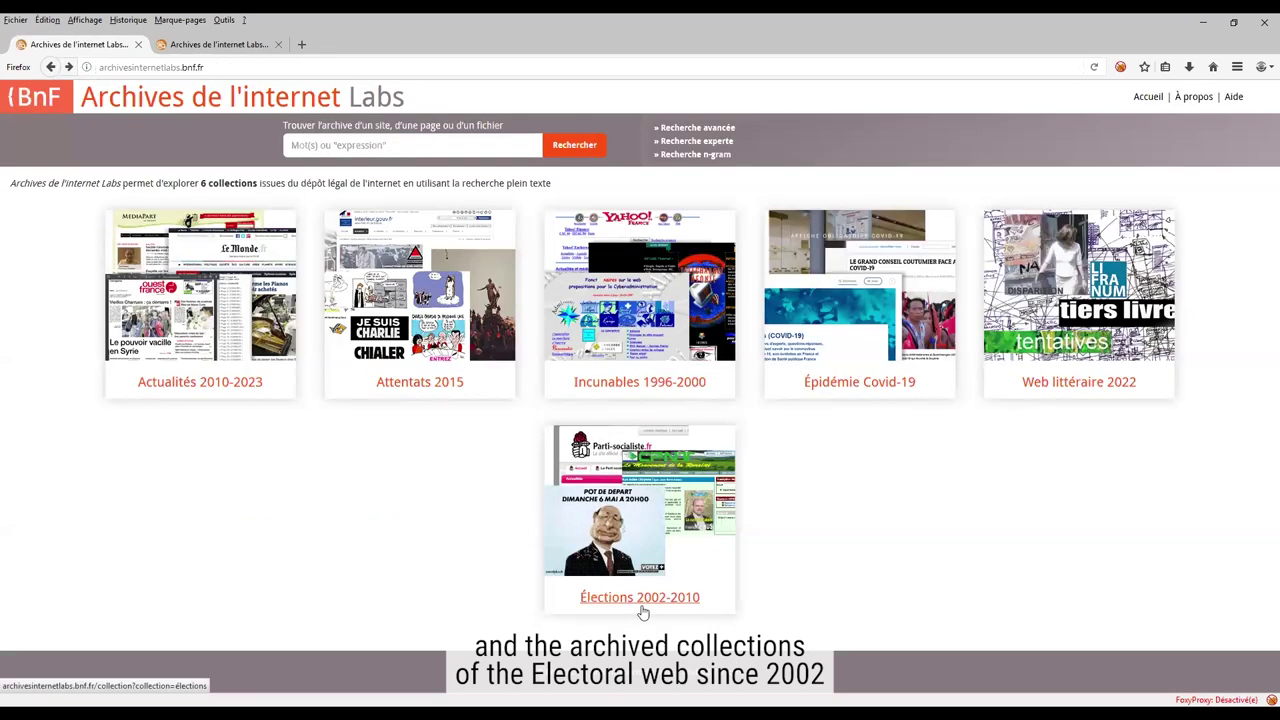
{"action": "left_click", "coordinate": [640, 597]}
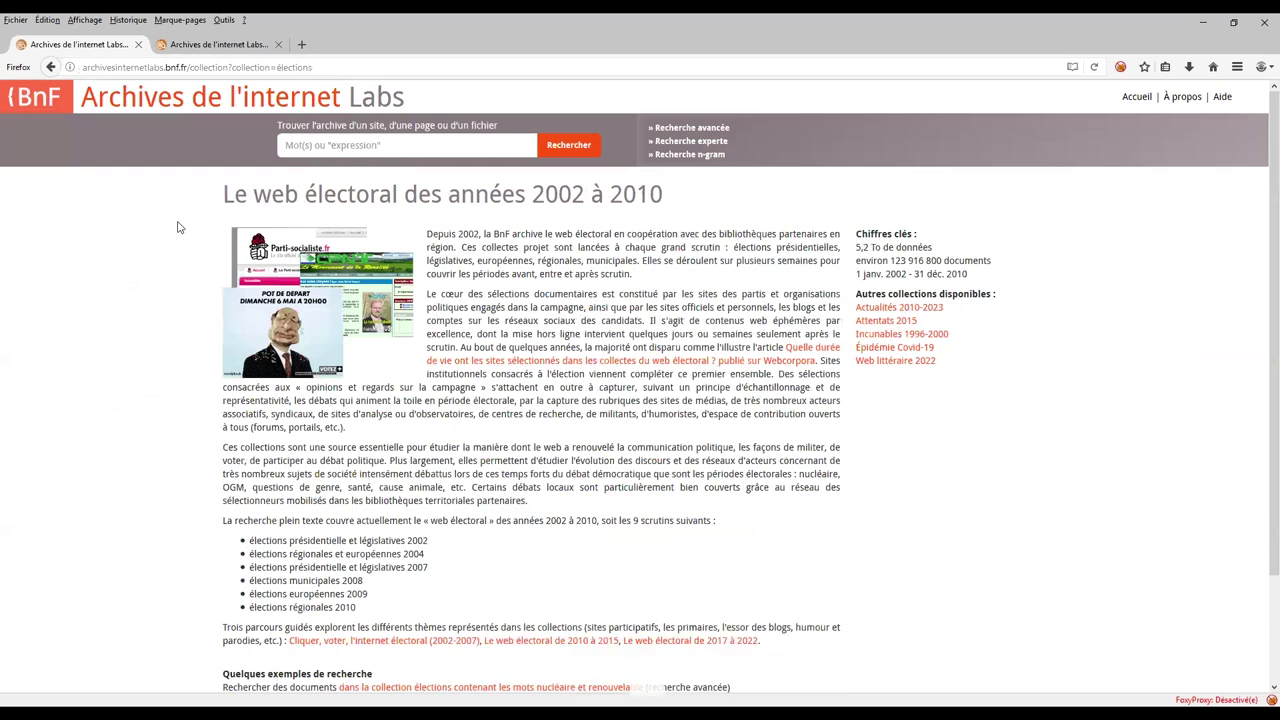
{"action": "left_click", "coordinate": [51, 67]}
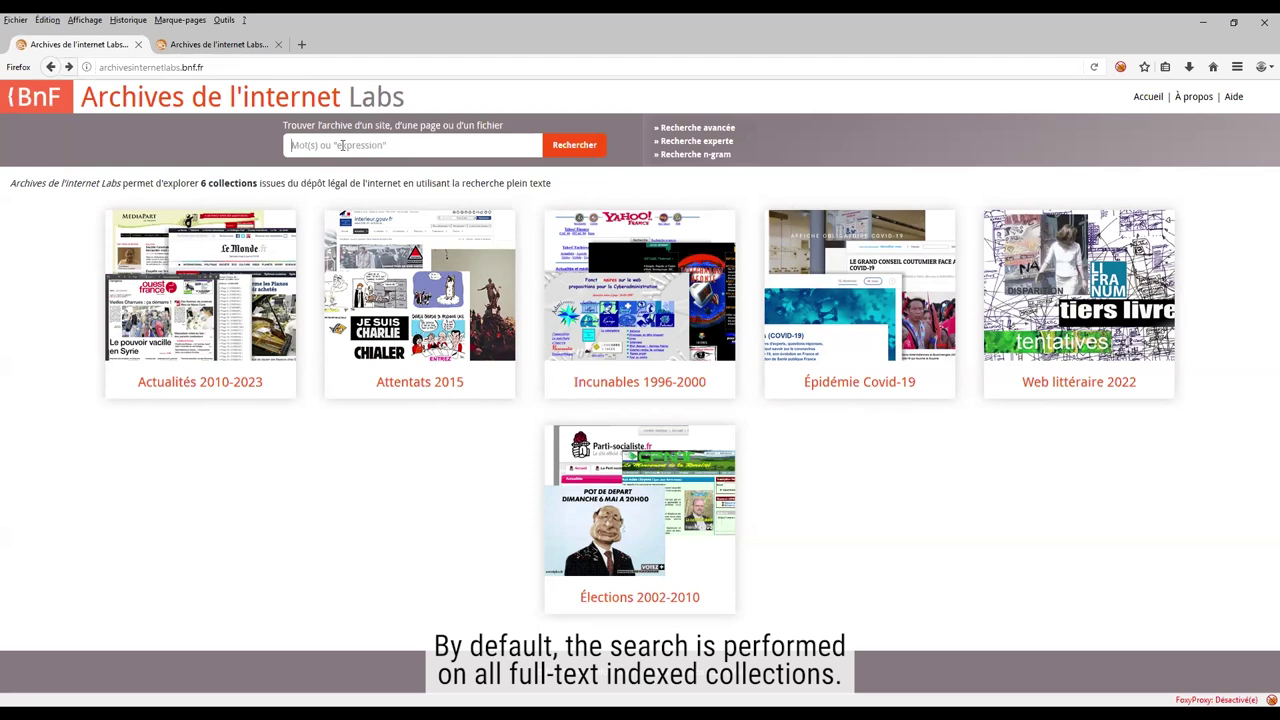
- Run the full-text query "déchets nucléaires" AND enfouissement across all collections
{"action": "type", "text": "nucl"}
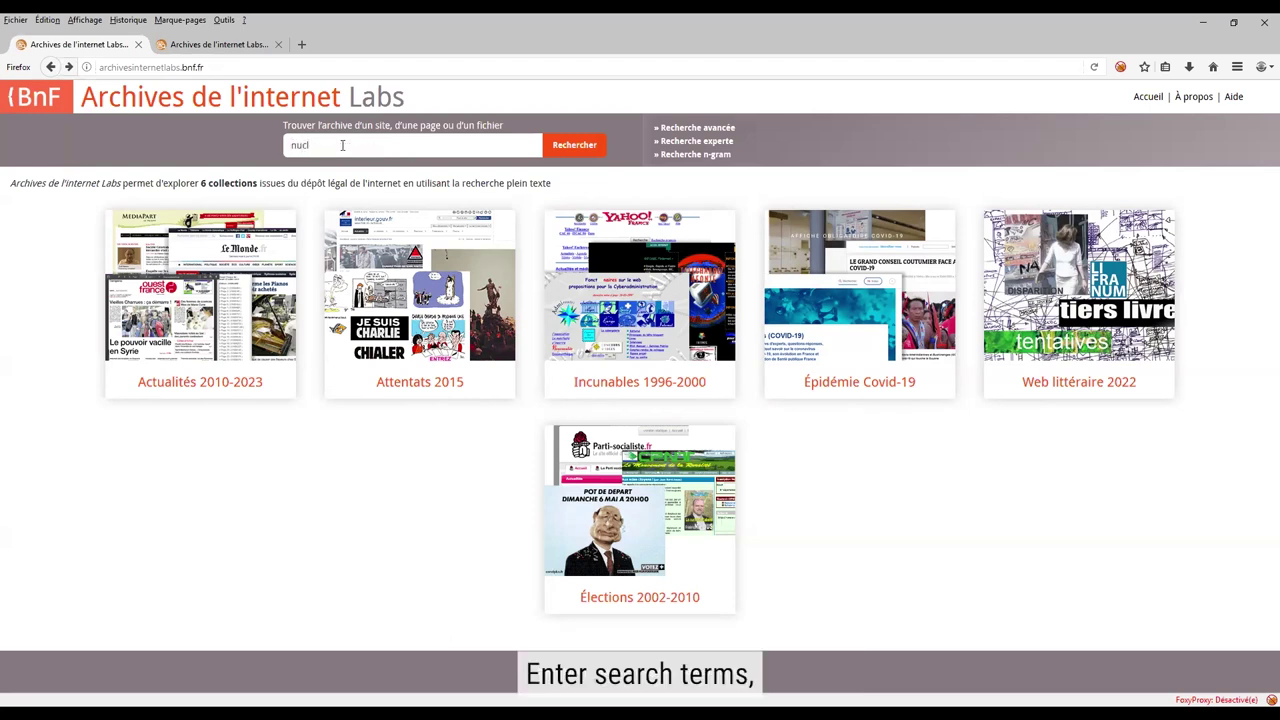
{"action": "type", "text": "éaire"}
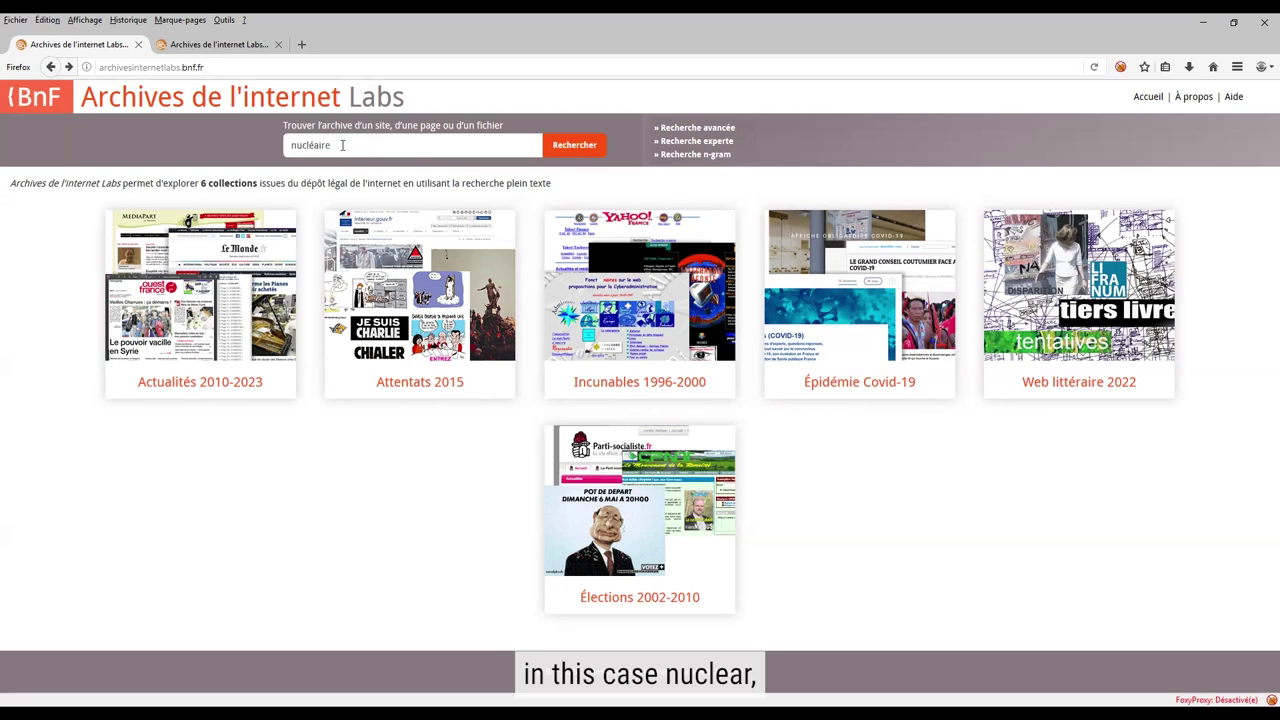
{"action": "left_click", "coordinate": [289, 145]}
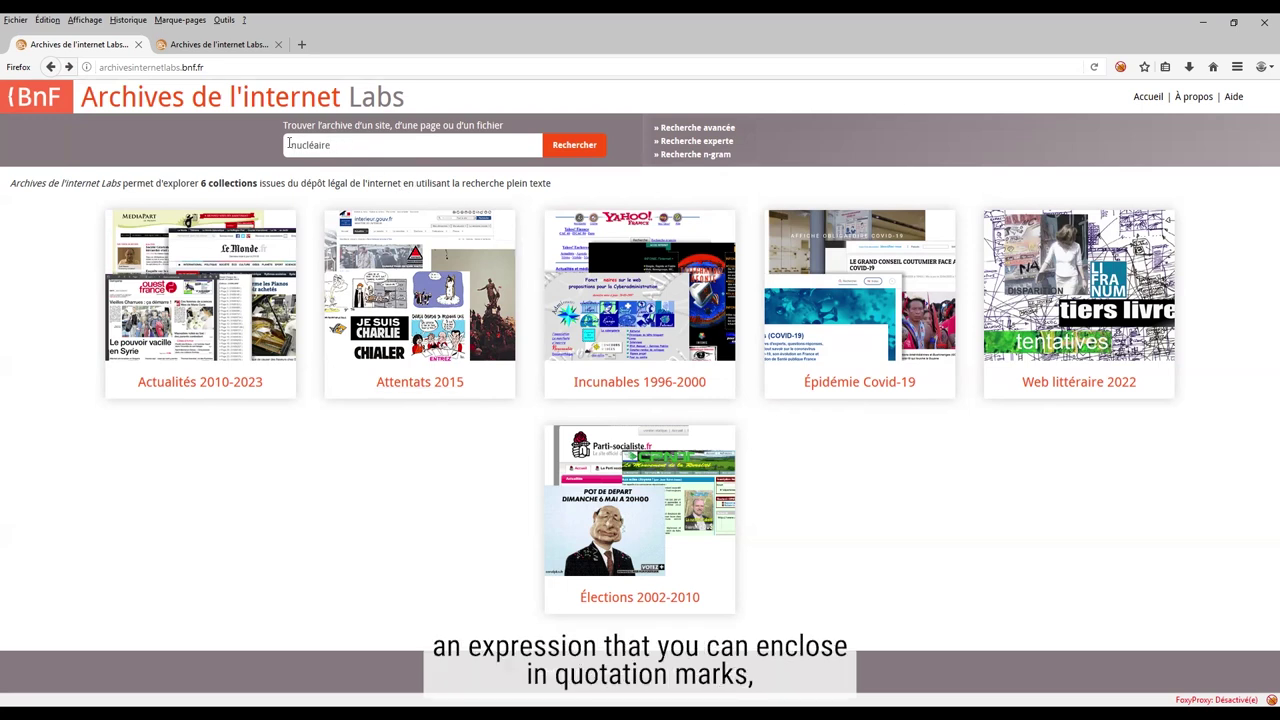
{"action": "type", "text": "déchets "}
{"action": "type", "text": "\""}
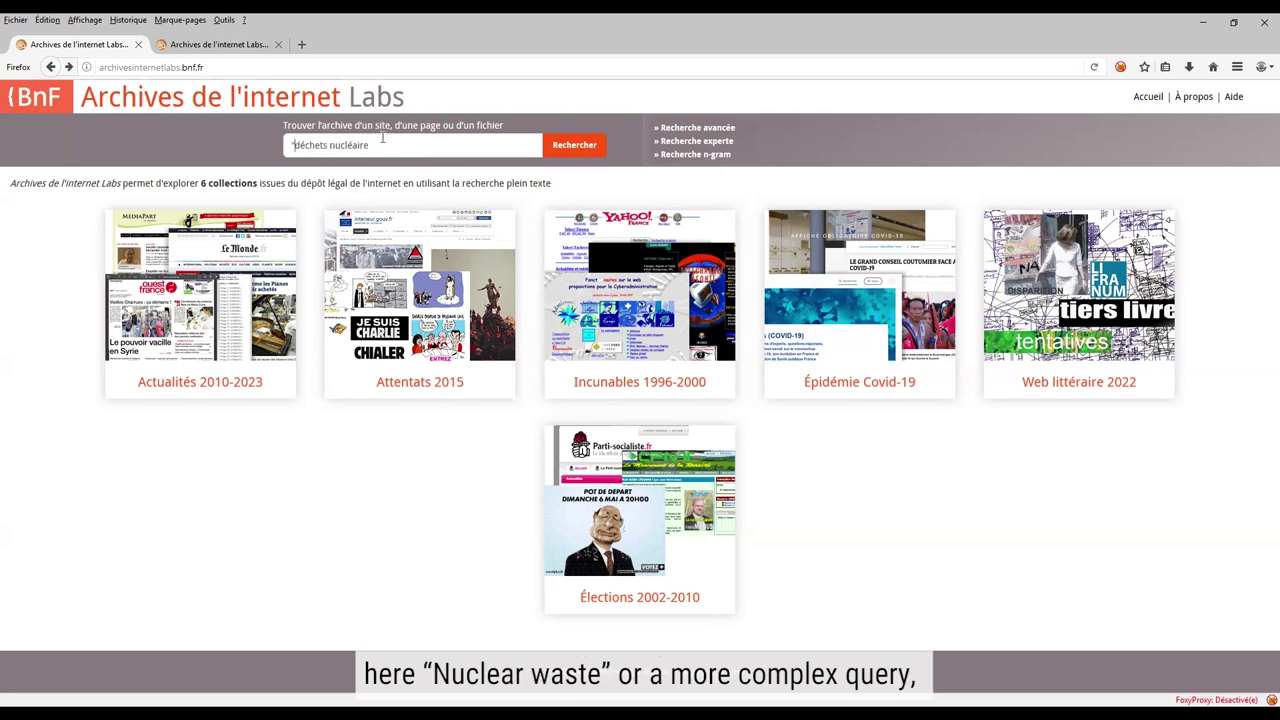
{"action": "left_click", "coordinate": [376, 145]}
{"action": "type", "text": "s\""}
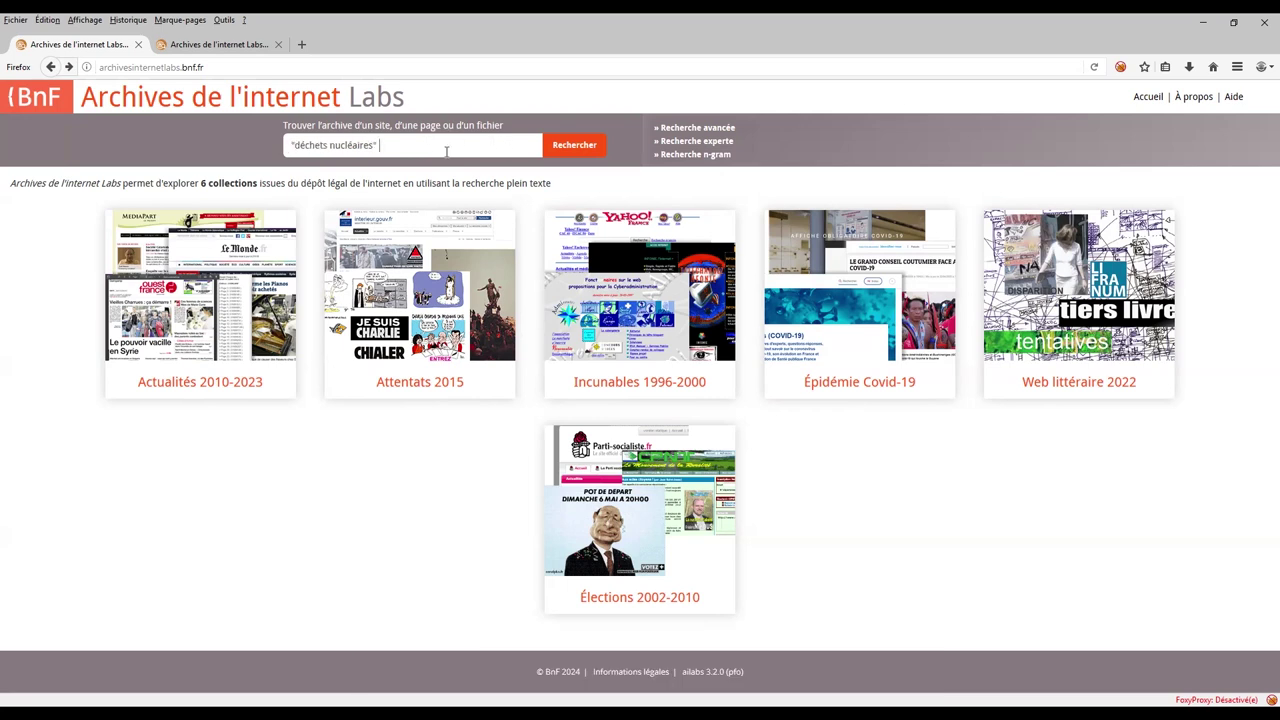
{"action": "type", "text": " AND"}
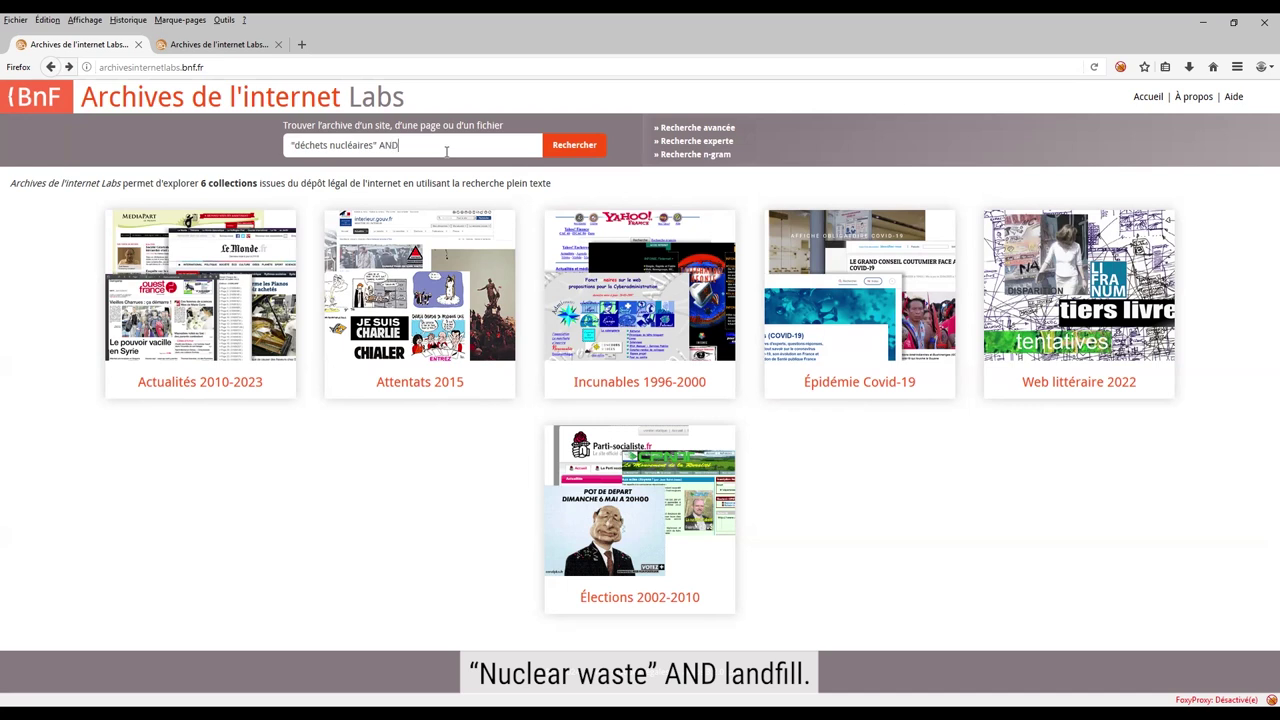
{"action": "type", "text": " enfouissement"}
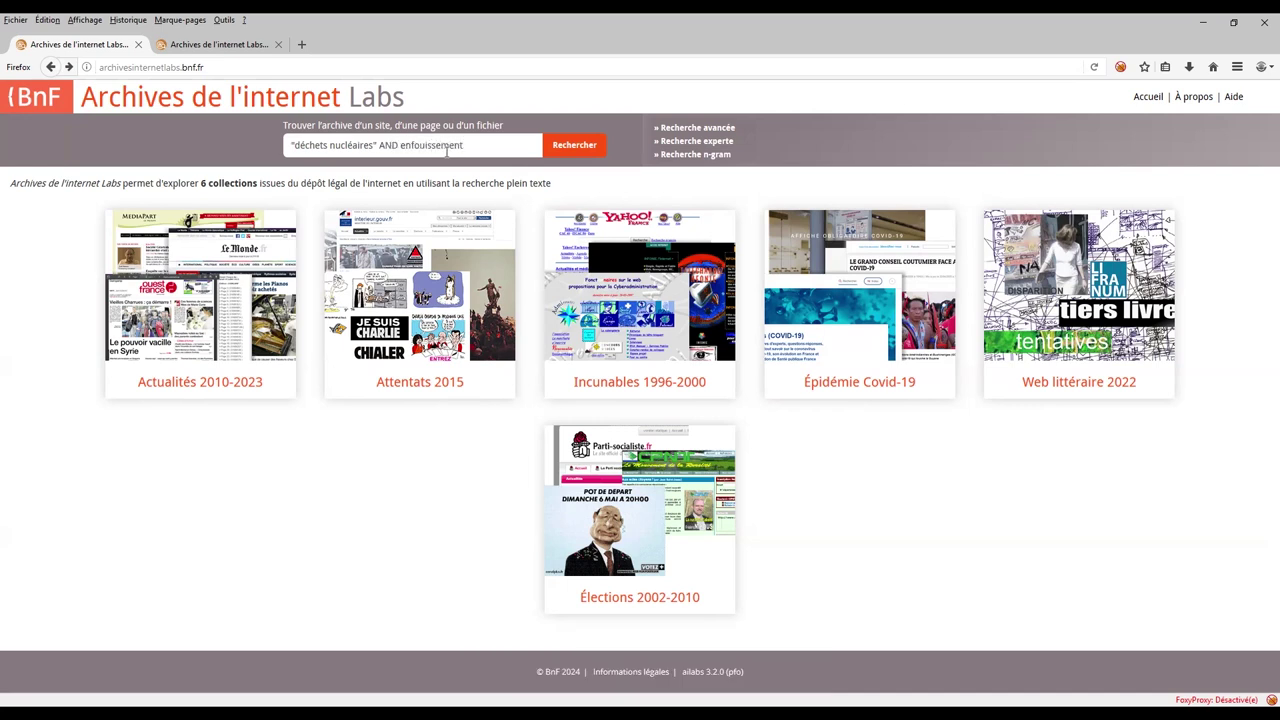
{"action": "left_click", "coordinate": [584, 146]}
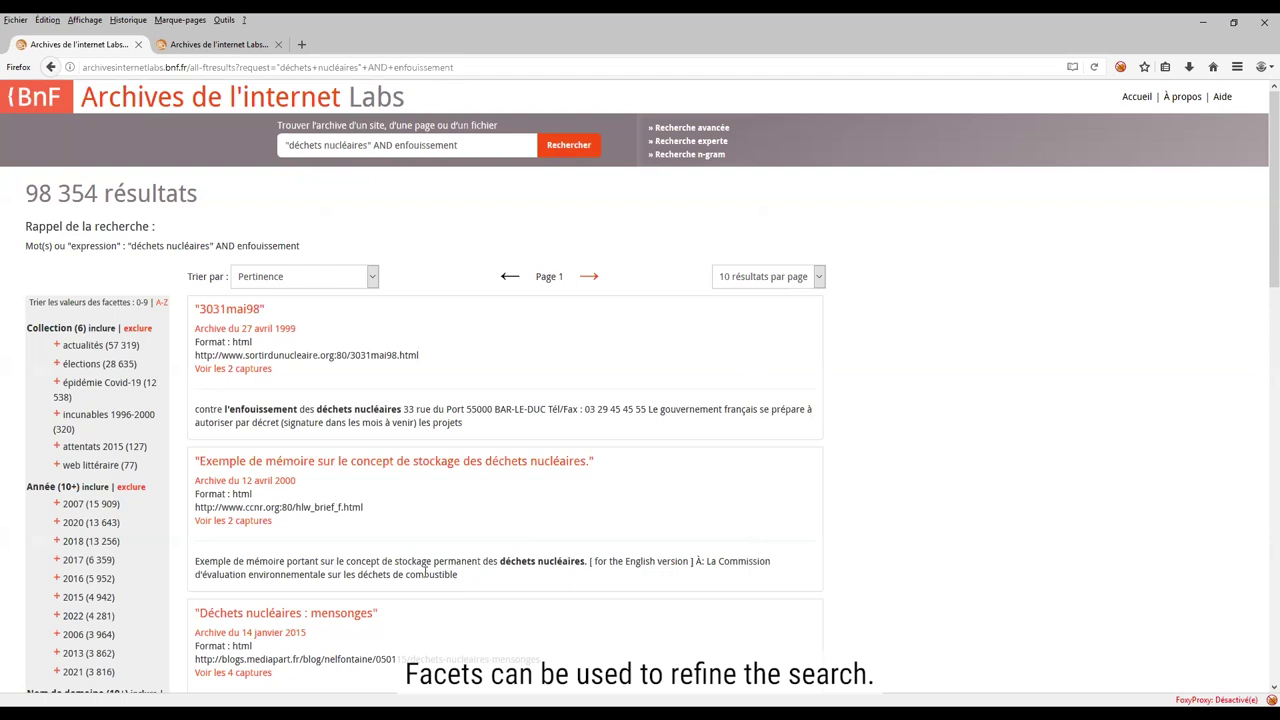
- Filter the results to the élections collection and add the year 2007
{"action": "left_click", "coordinate": [58, 367]}
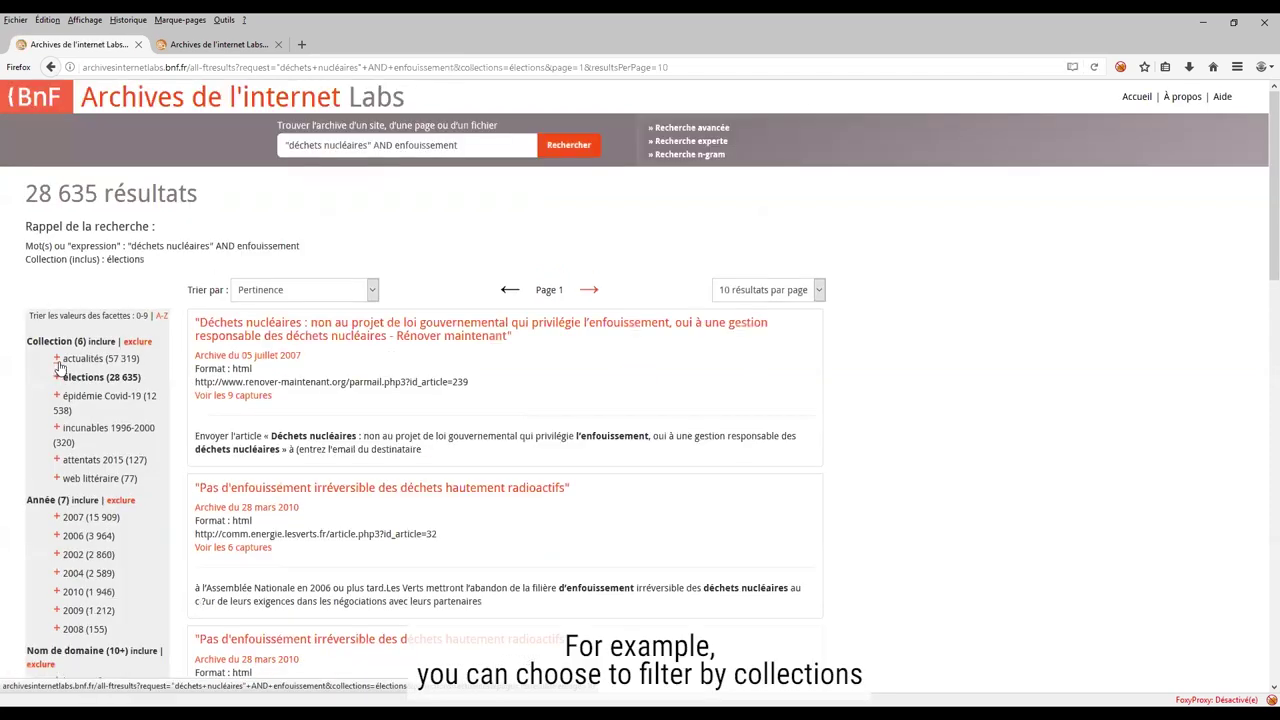
{"action": "scroll", "coordinate": [58, 370], "scroll_direction": "down", "scroll_amount": 3}
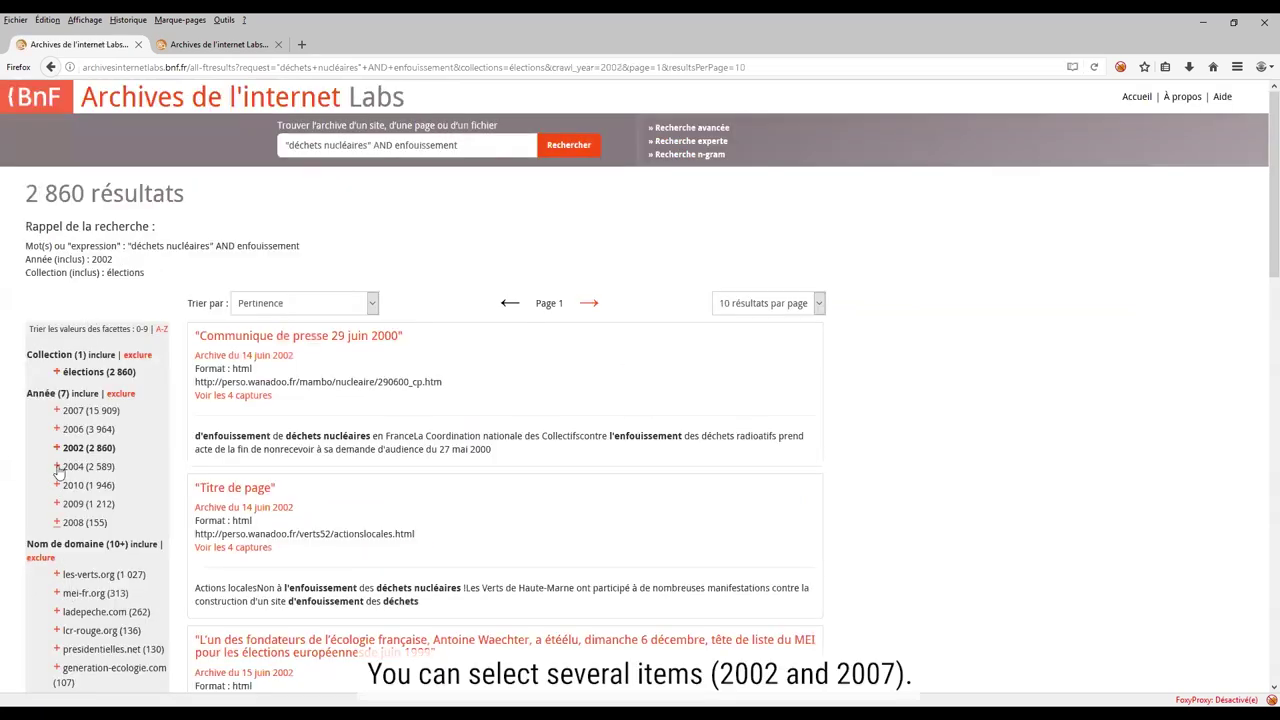
{"action": "left_click", "coordinate": [57, 410]}
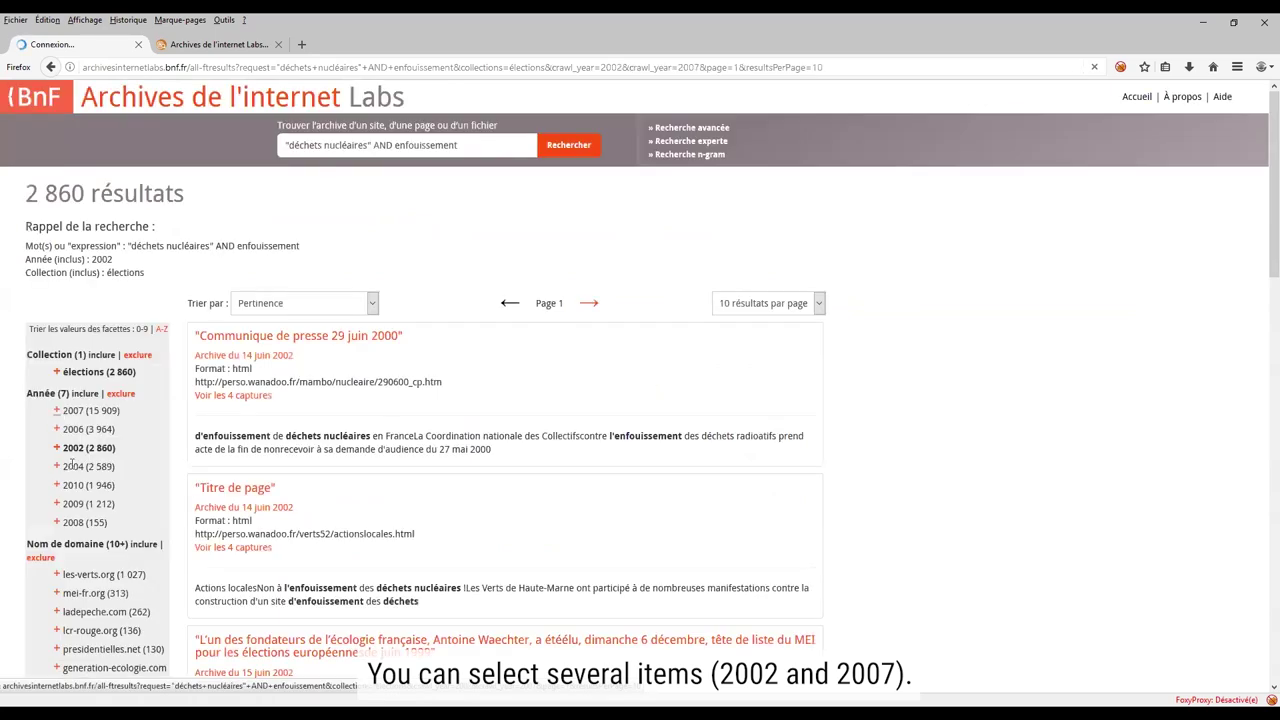
{"action": "scroll", "coordinate": [88, 484], "scroll_direction": "down", "scroll_amount": 6}
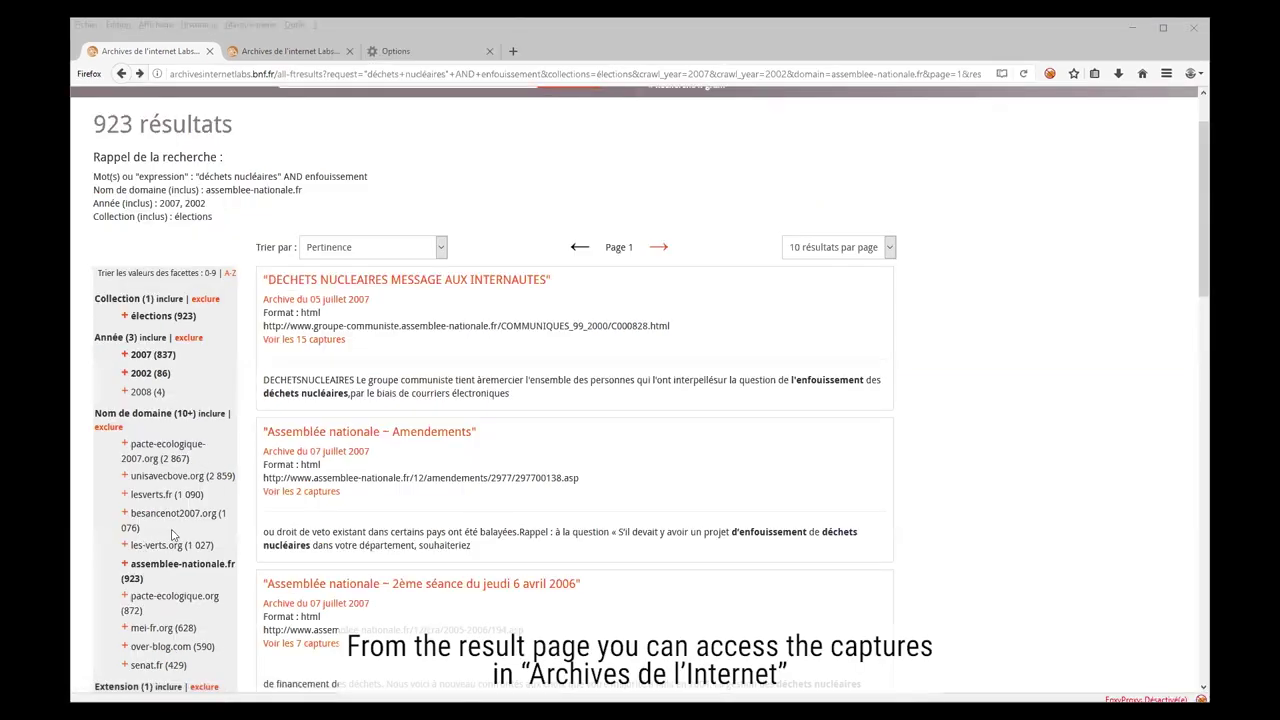
{"action": "left_click", "coordinate": [323, 455]}
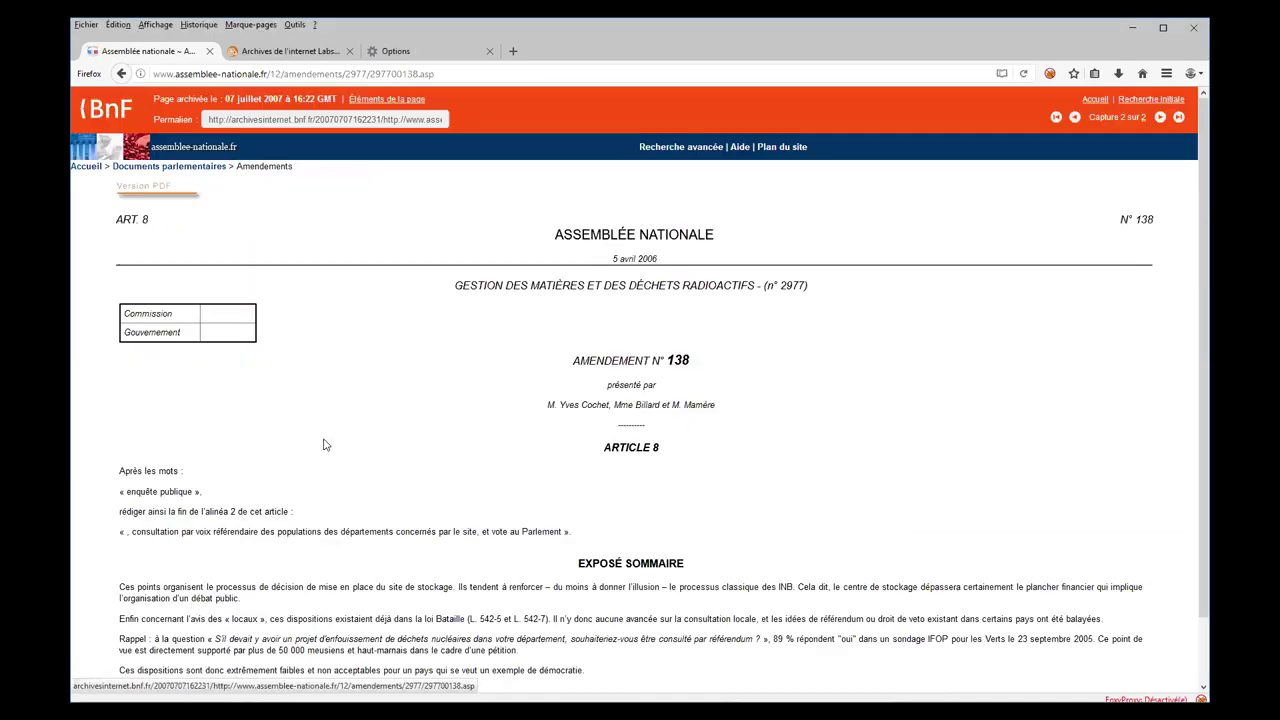
{"action": "left_click", "coordinate": [120, 76]}
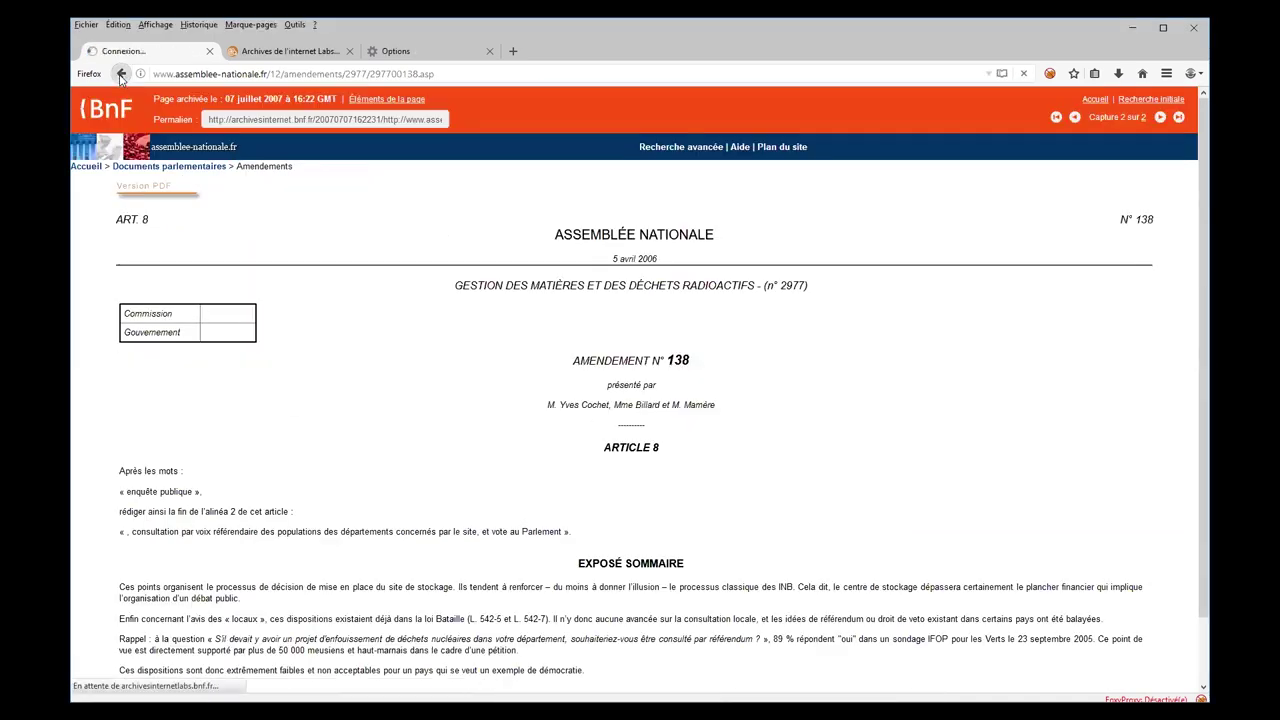
{"action": "scroll", "coordinate": [383, 177], "scroll_direction": "up", "scroll_amount": 1}
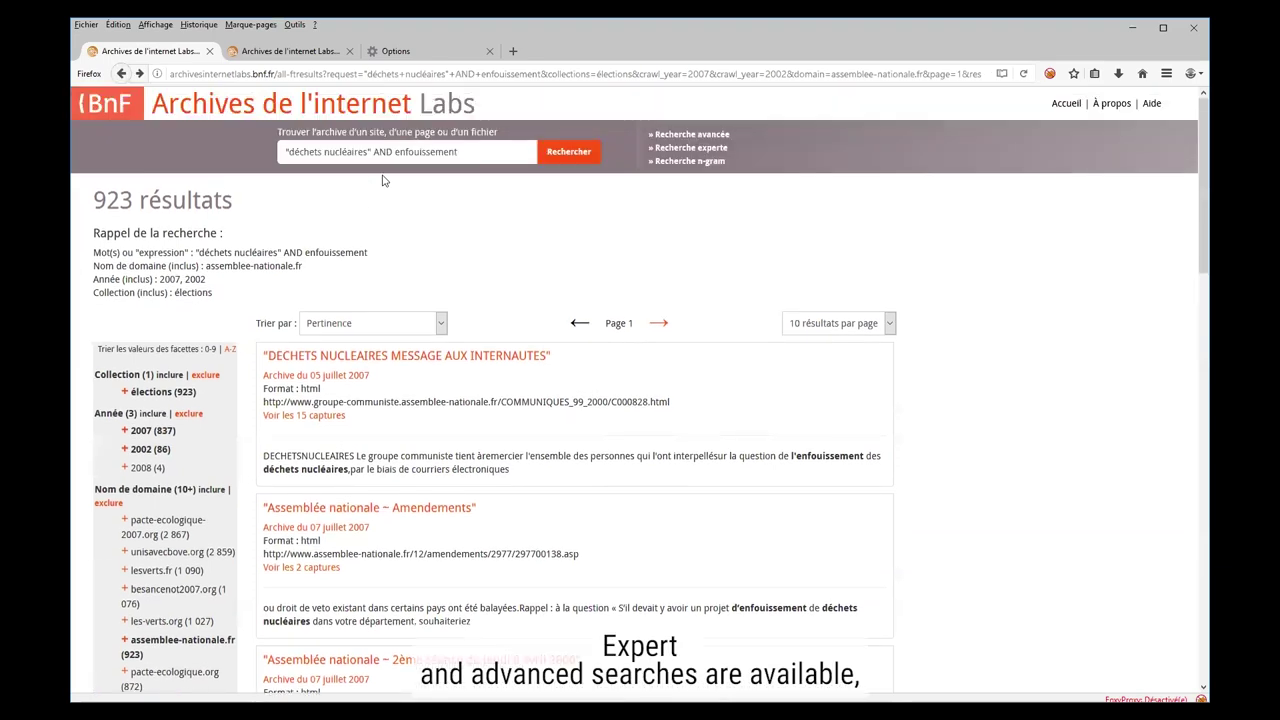
- View the advanced search form, then the n-gram chart for "effet de serre" vs "réchauffement climatique"
{"action": "left_click", "coordinate": [708, 134]}
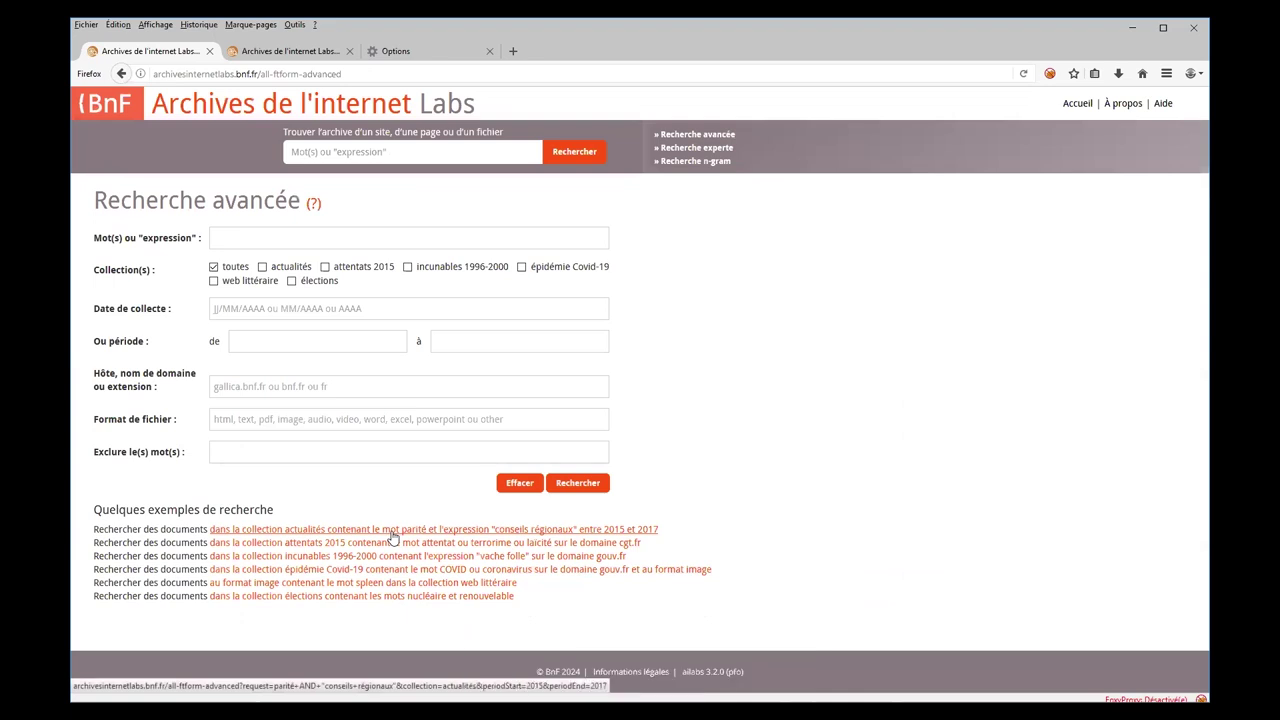
{"action": "left_click", "coordinate": [315, 51]}
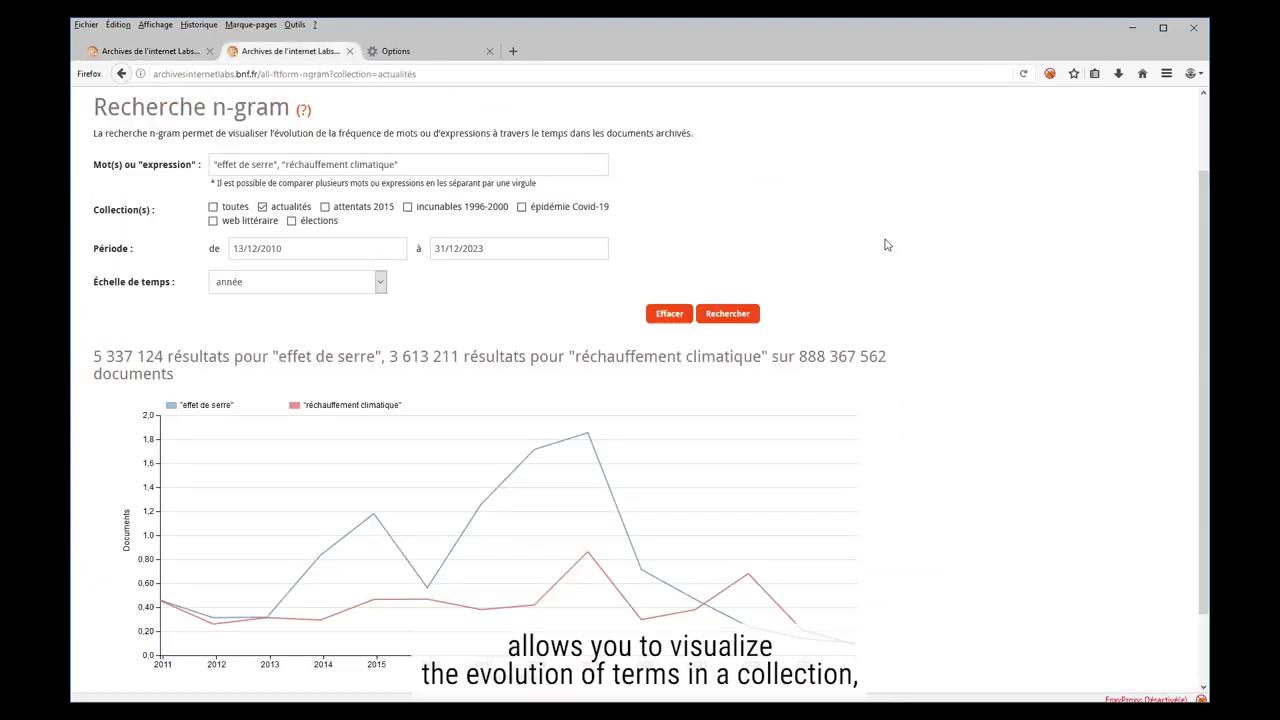